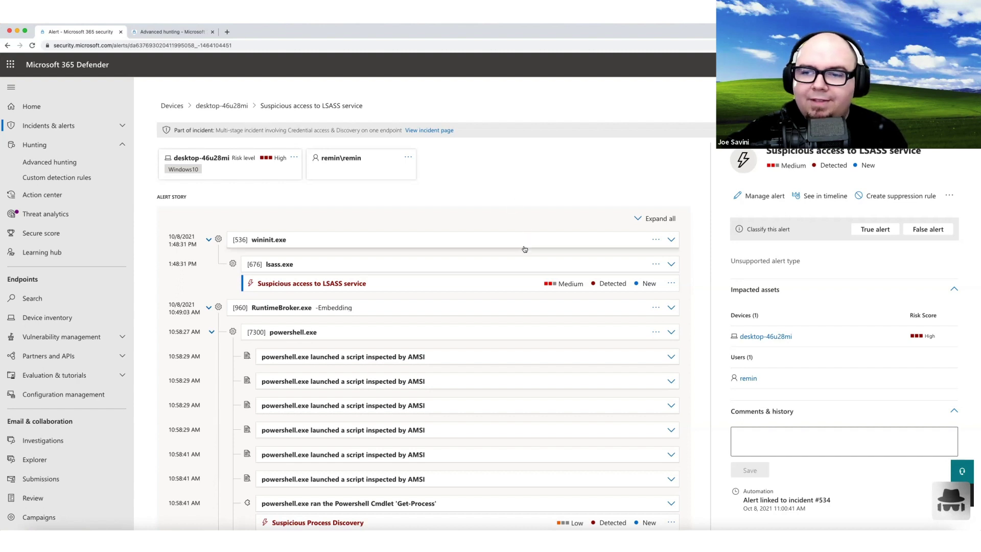
Expand the powershell.exe Get-Process cmdlet event to reveal MITRE techniques T1059.001 and T1057
scroll(522, 256, "down", 2)
scroll(522, 256, "down", 6)
scroll(522, 254, "down", 1)
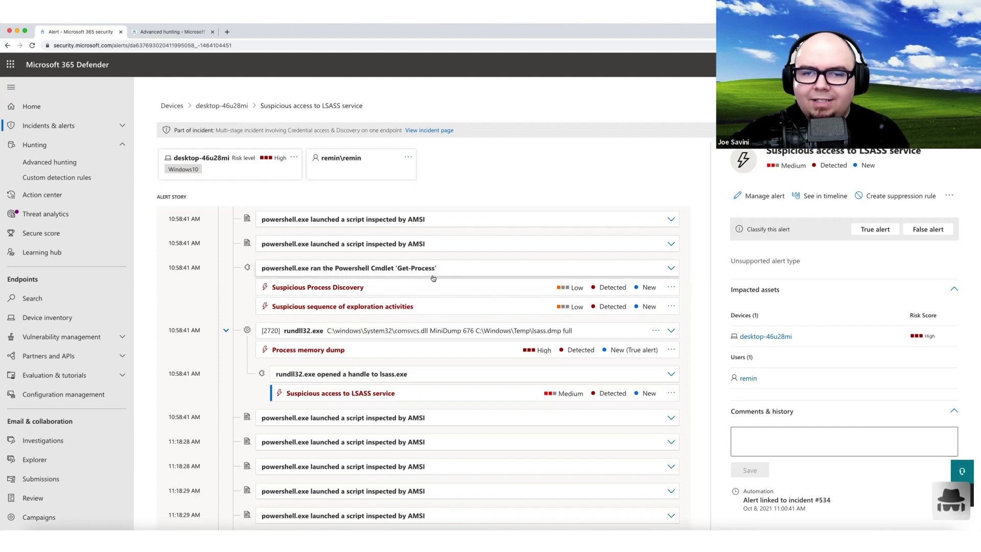
left_click(672, 268)
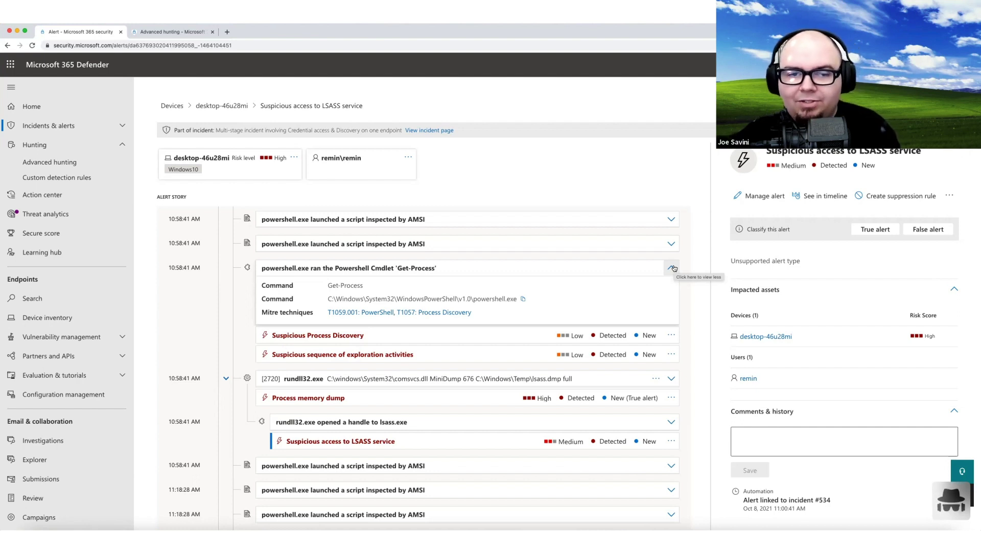
Open the Suspicious Process Discovery and exploration activities alerts, then the rundll32.exe file details
left_click(441, 340)
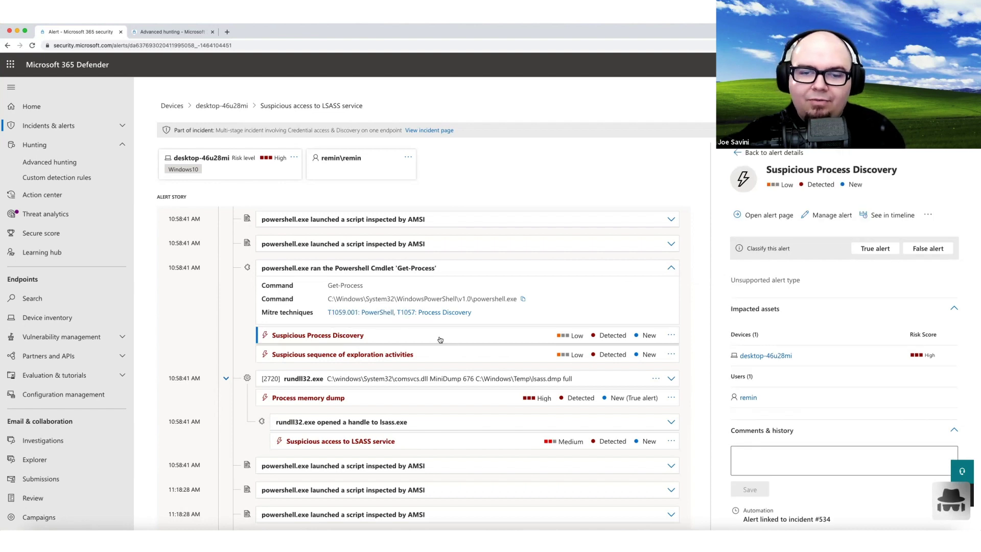
left_click(343, 355)
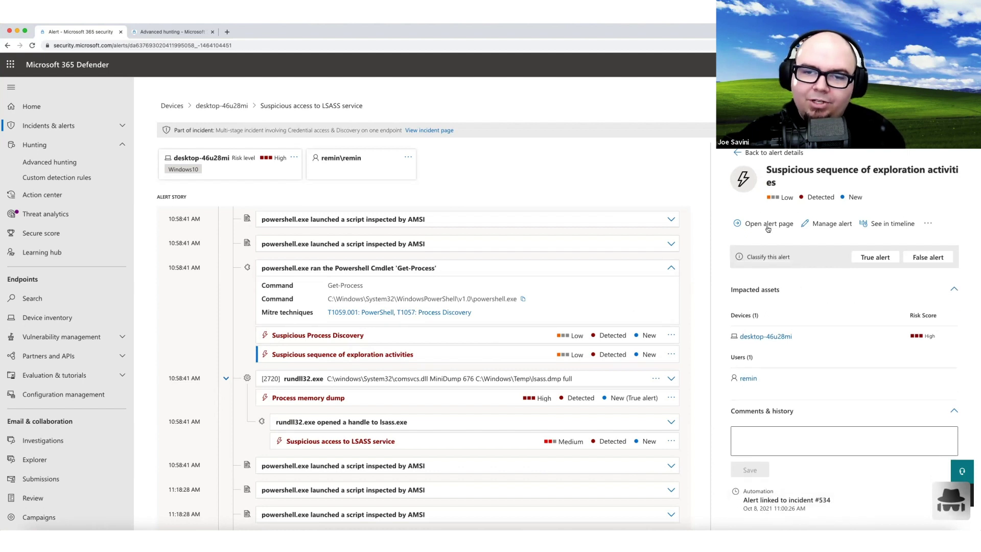
scroll(393, 352, "down", 1)
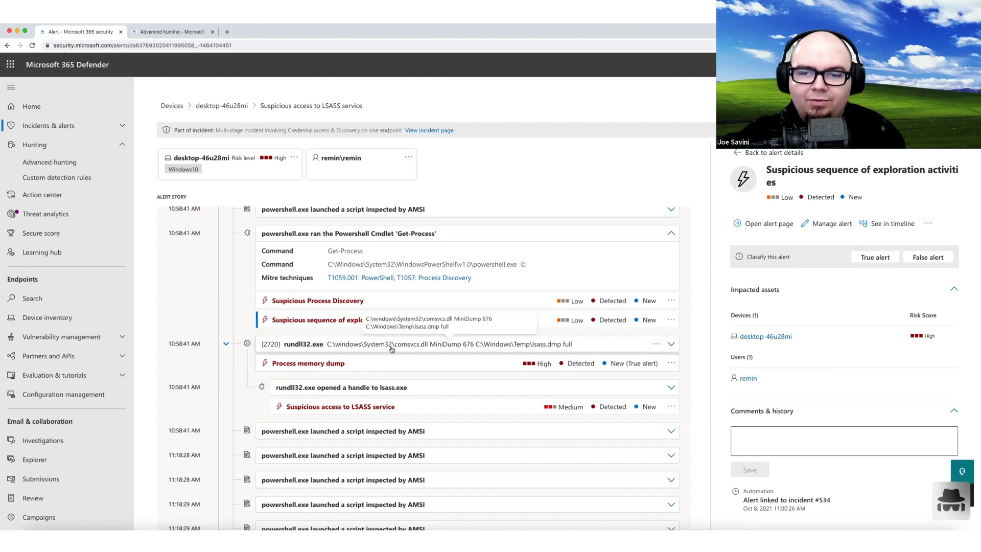
left_click(392, 350)
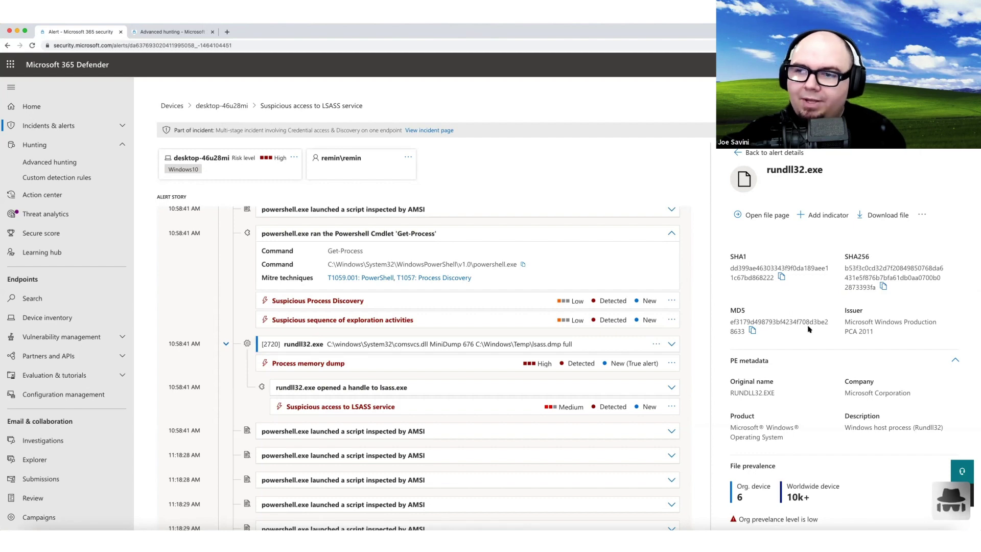
Show the Process memory dump alert's details: process 2720, Microsoft Windows signer, VirusTotal 0/67
scroll(808, 329, "down", 3)
scroll(805, 326, "up", 5)
scroll(805, 326, "up", 3)
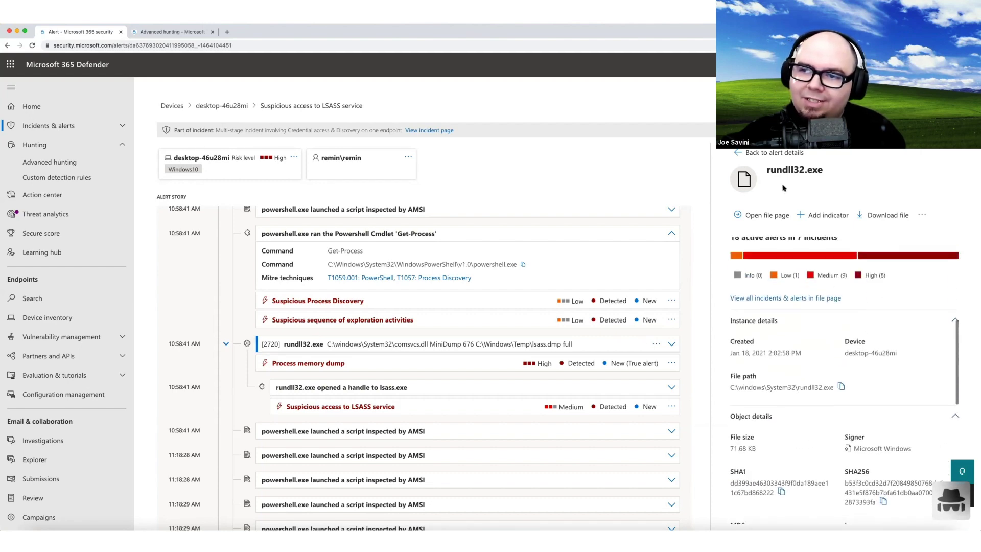
left_click(482, 359)
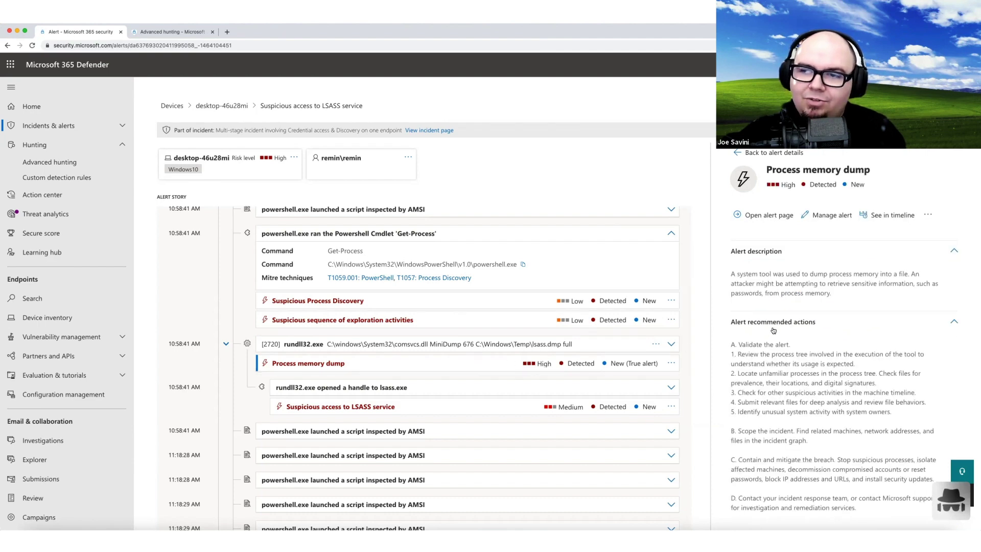
scroll(769, 330, "down", 4)
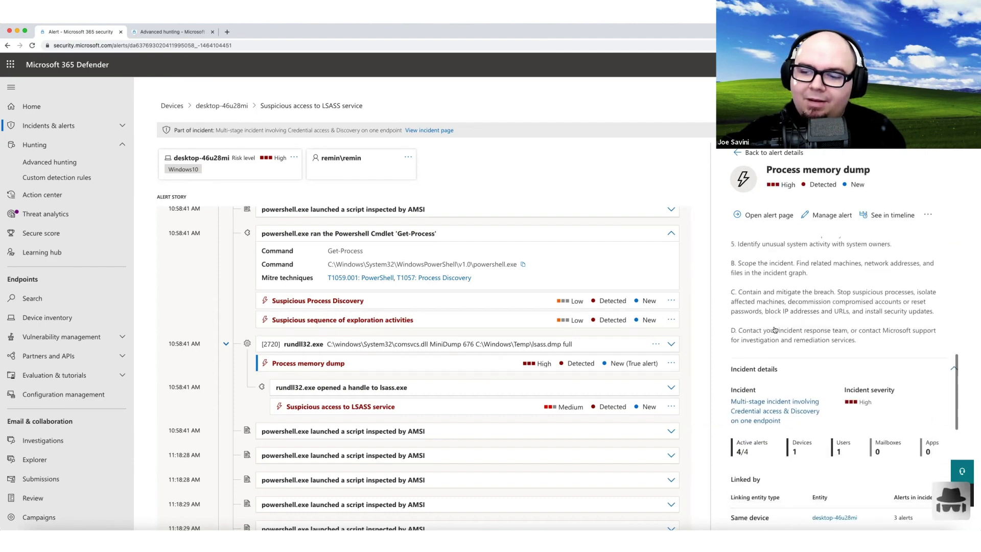
scroll(774, 330, "down", 7)
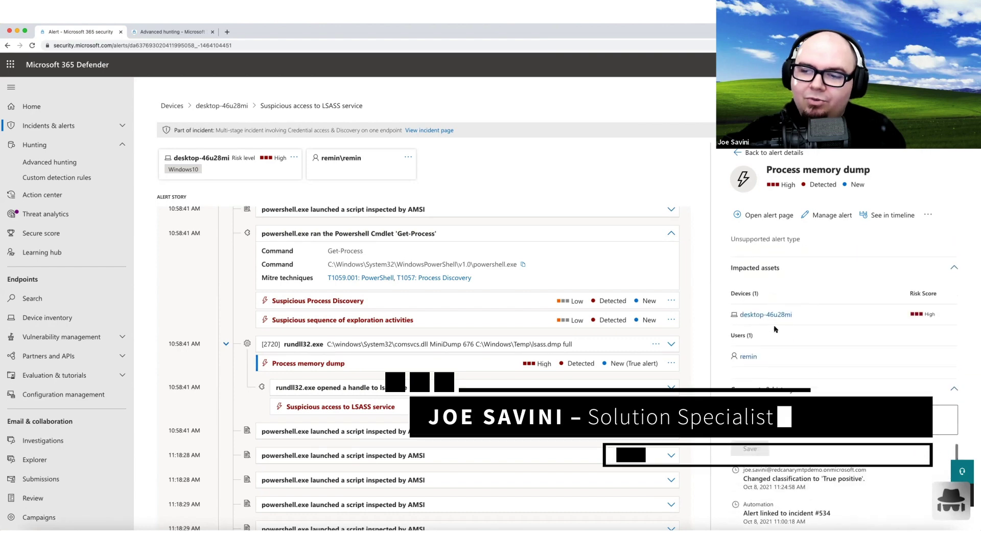
scroll(776, 332, "up", 5)
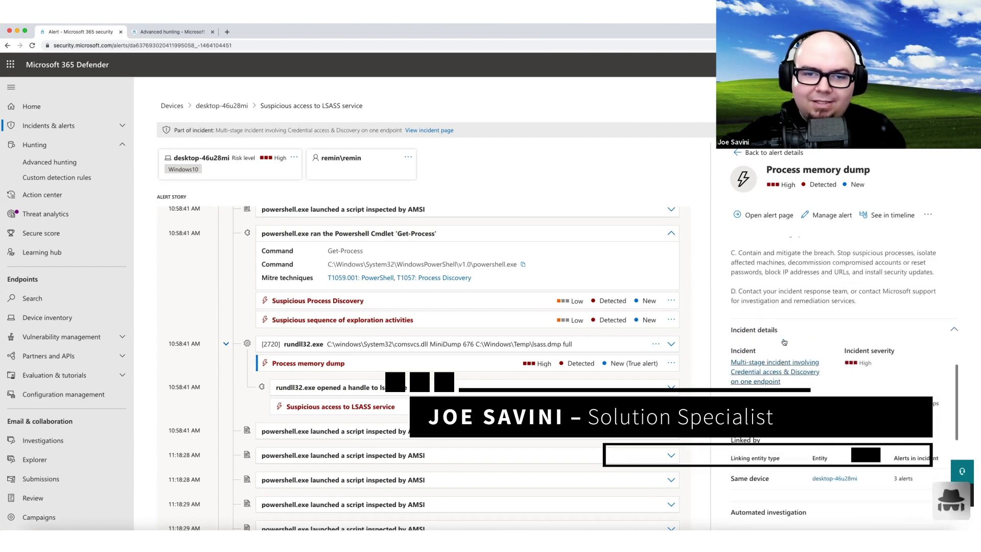
scroll(784, 342, "up", 5)
Expand the rundll32.exe MiniDump event to see its comsvcs.dll and lsass.dmp references
left_click(603, 348)
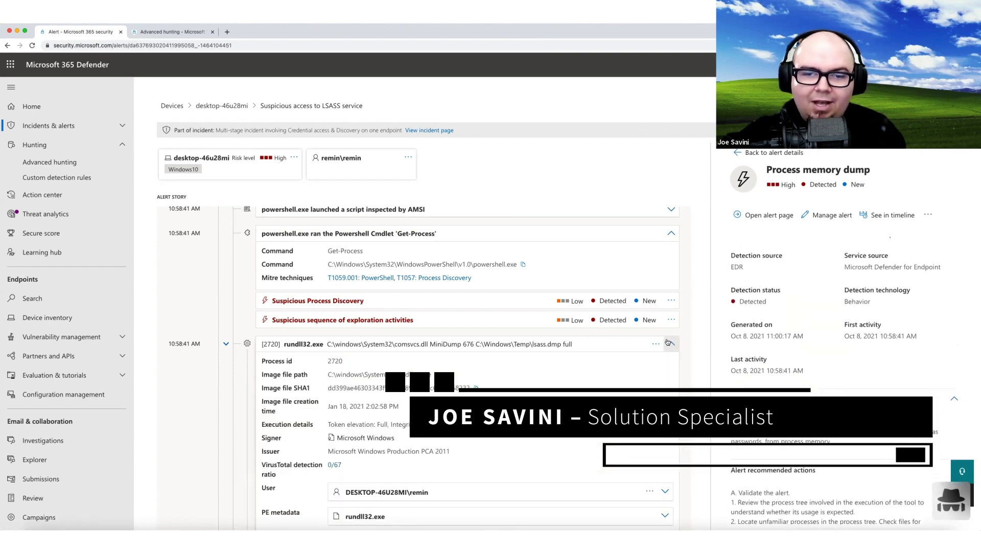
scroll(549, 381, "down", 5)
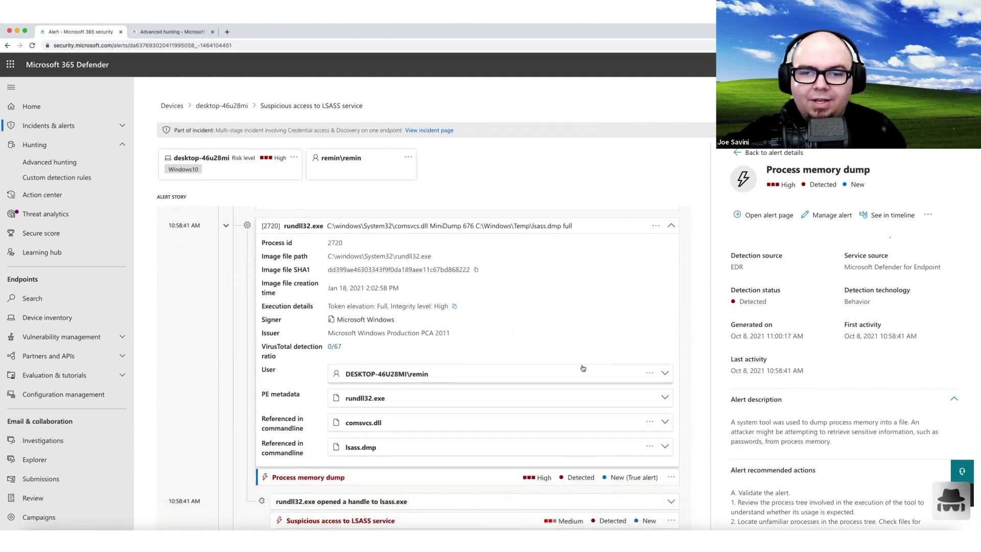
scroll(583, 368, "up", 5)
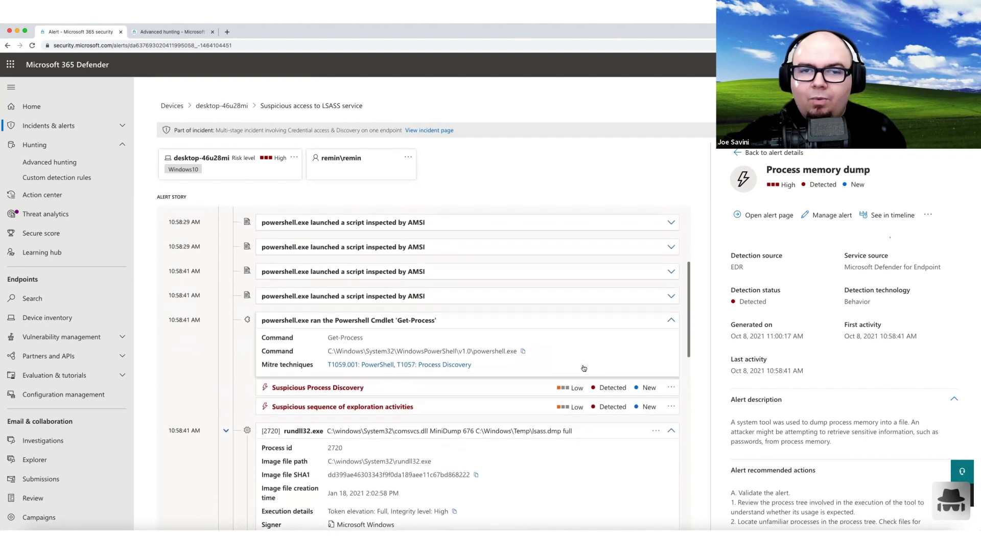
scroll(583, 368, "up", 5)
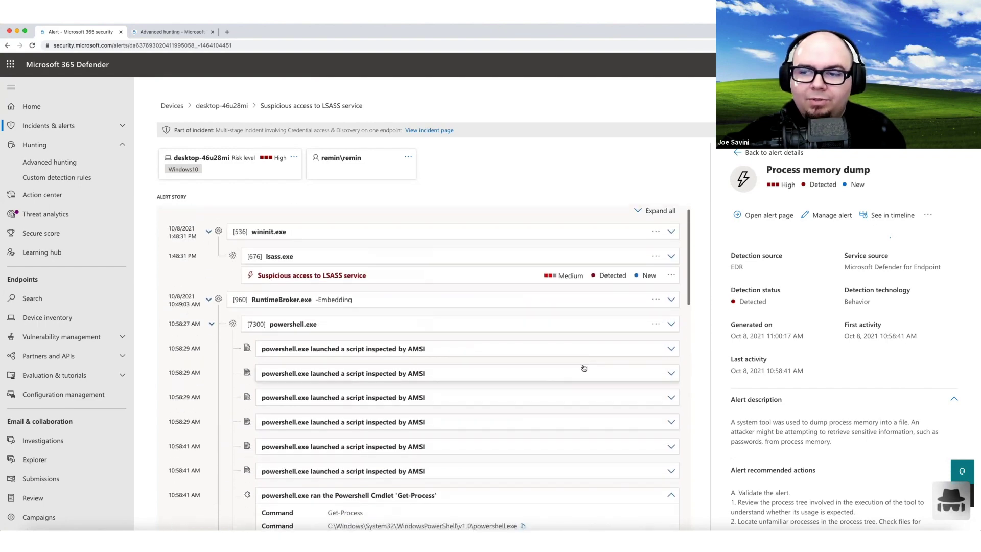
scroll(583, 368, "down", 10)
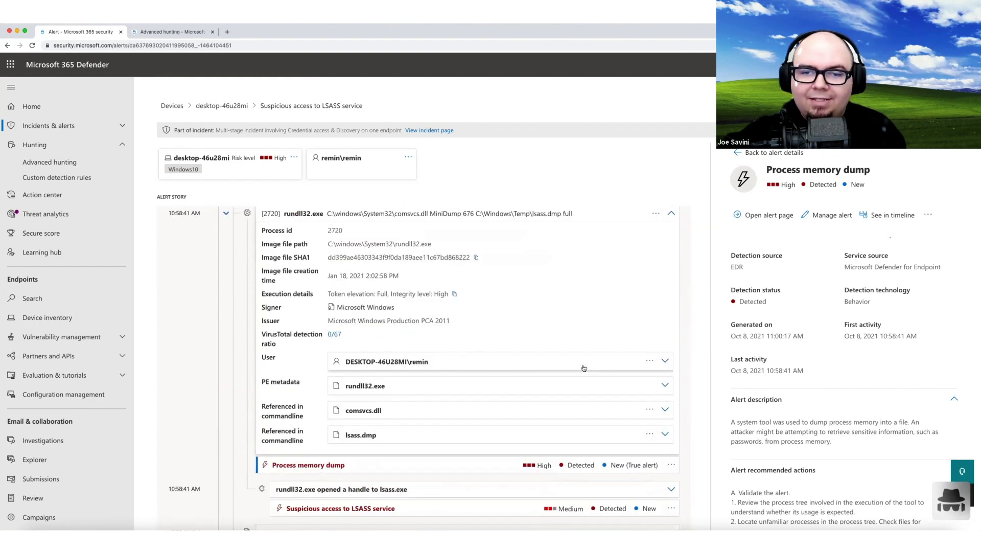
scroll(583, 368, "up", 1)
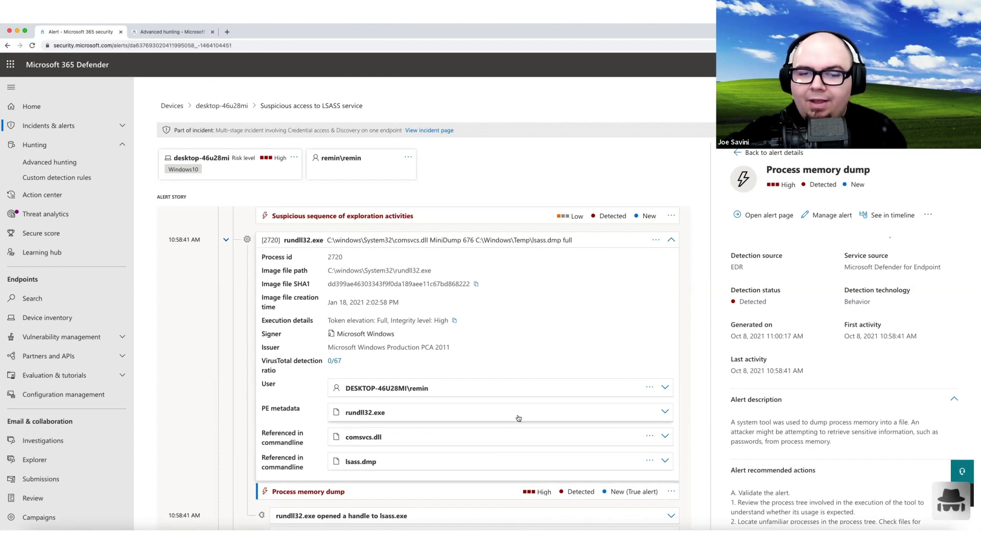
Check the rundll32.exe PE metadata and the lsass.dmp file details
left_click(665, 412)
left_click(666, 411)
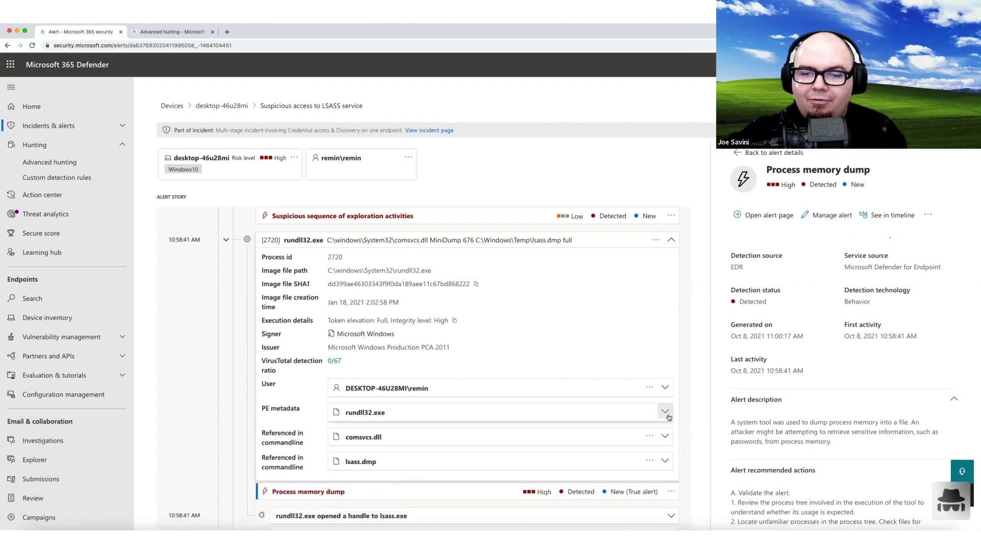
scroll(668, 417, "down", 1)
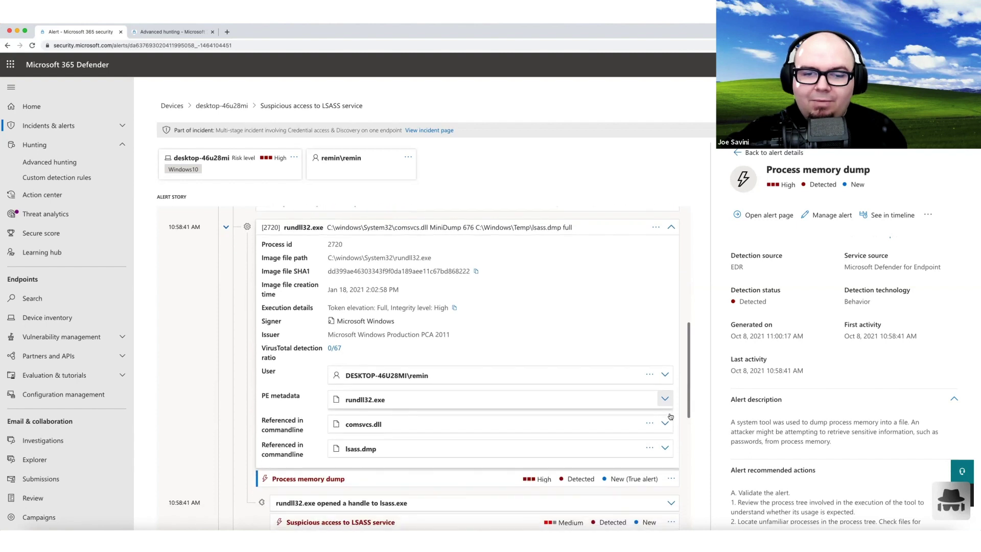
left_click(664, 448)
scroll(674, 436, "down", 3)
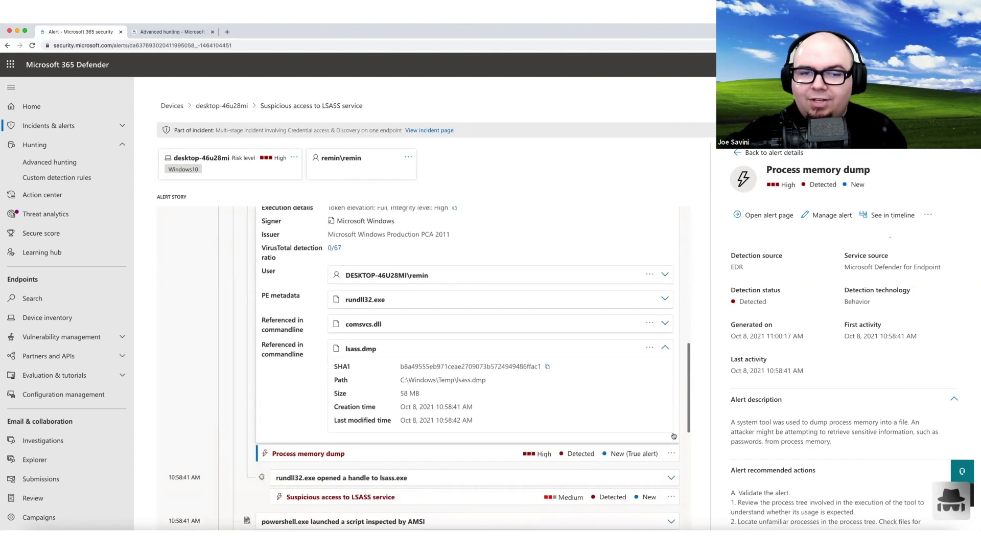
left_click(670, 350)
Inspect comsvcs.dll's file details and PE metadata, then go to Advanced hunting's rundll32.exe results
left_click(666, 325)
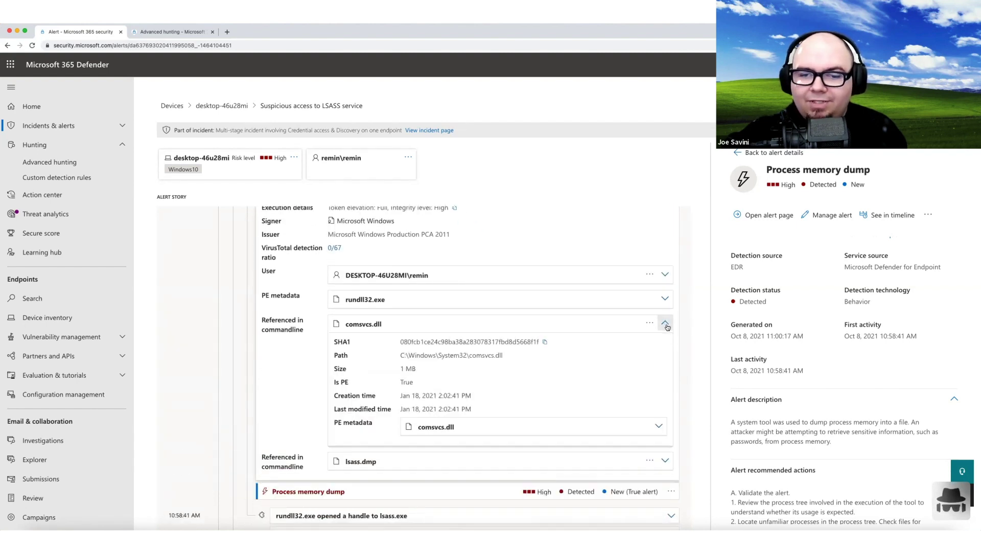
left_click(659, 426)
scroll(646, 425, "down", 1)
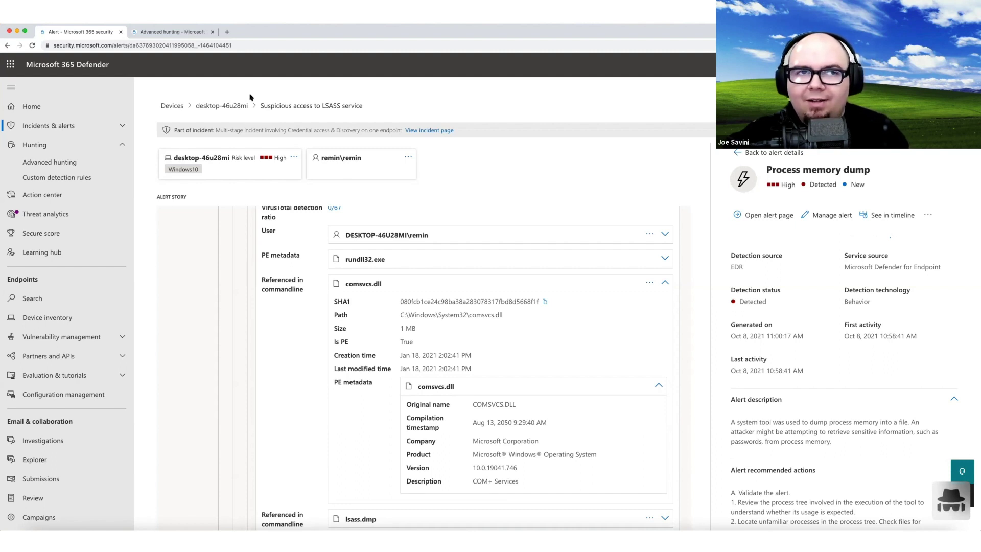
left_click(174, 32)
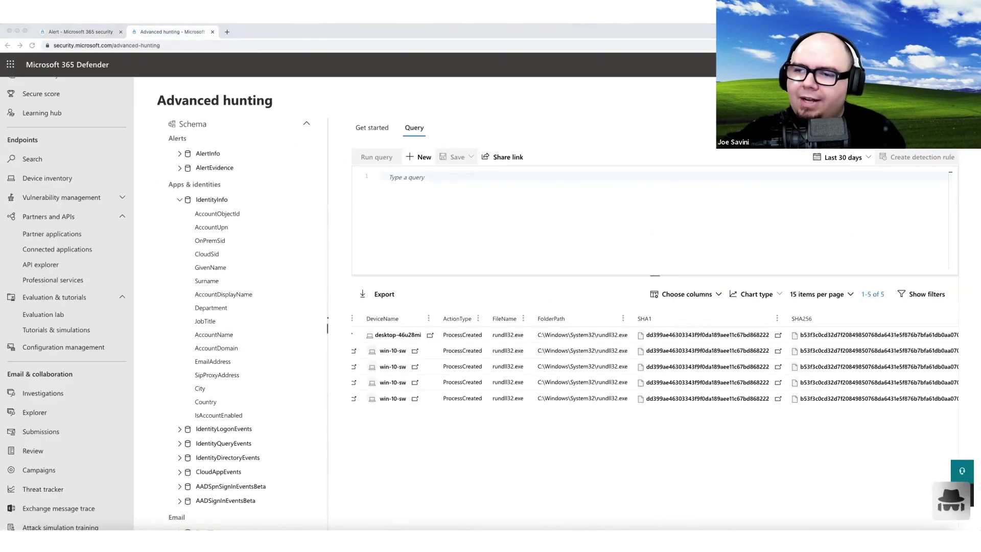
left_click(500, 179)
type("DeviceProcessEvents | where ProcessCommandLine has_any (\"comsvcs.dll\", \"MiniDump\")")
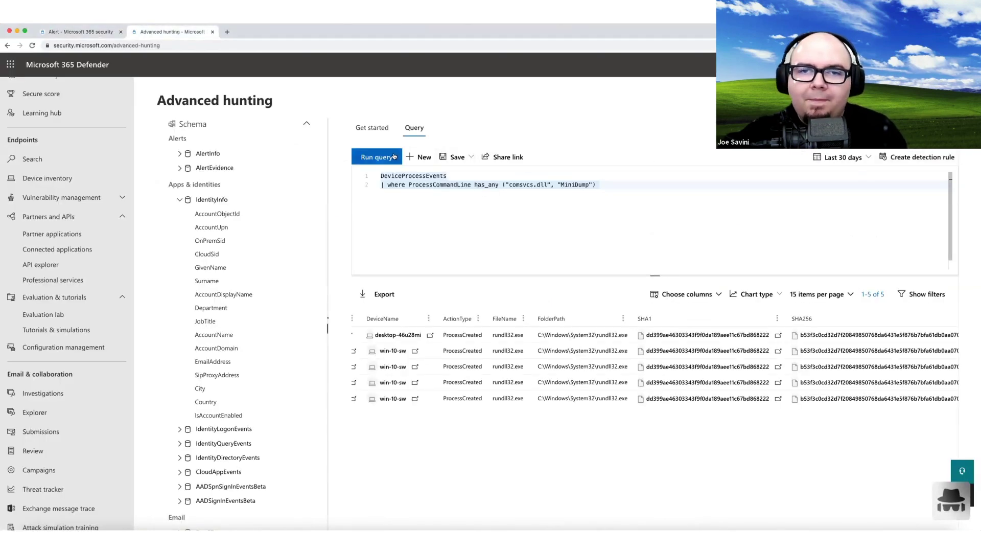
left_click(378, 157)
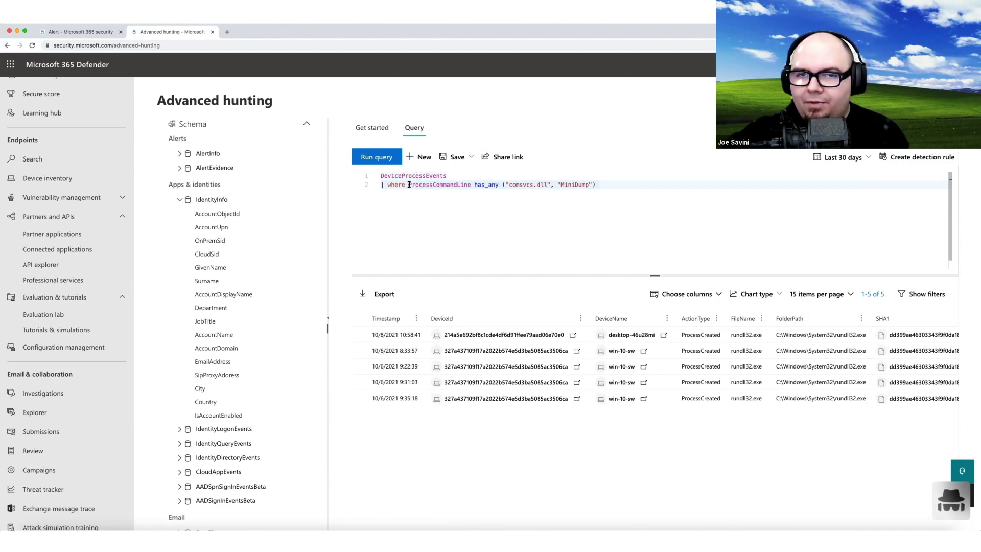
left_click_drag(409, 185, 471, 185)
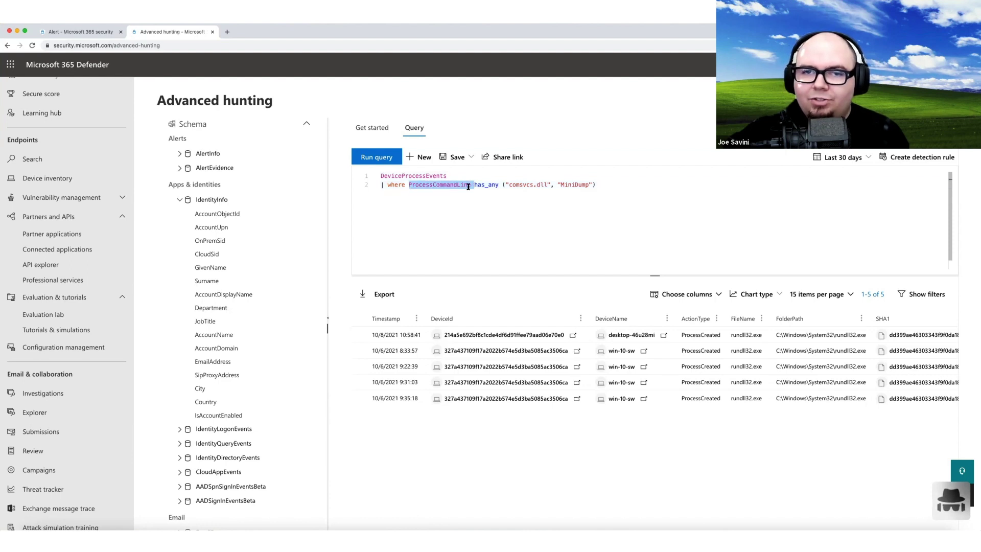
left_click(404, 177)
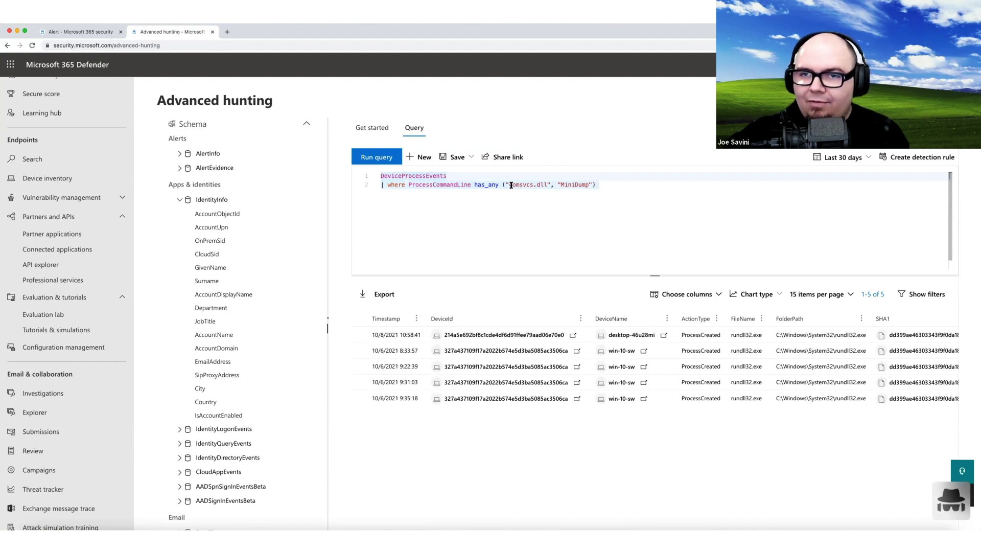
left_click_drag(509, 184, 545, 184)
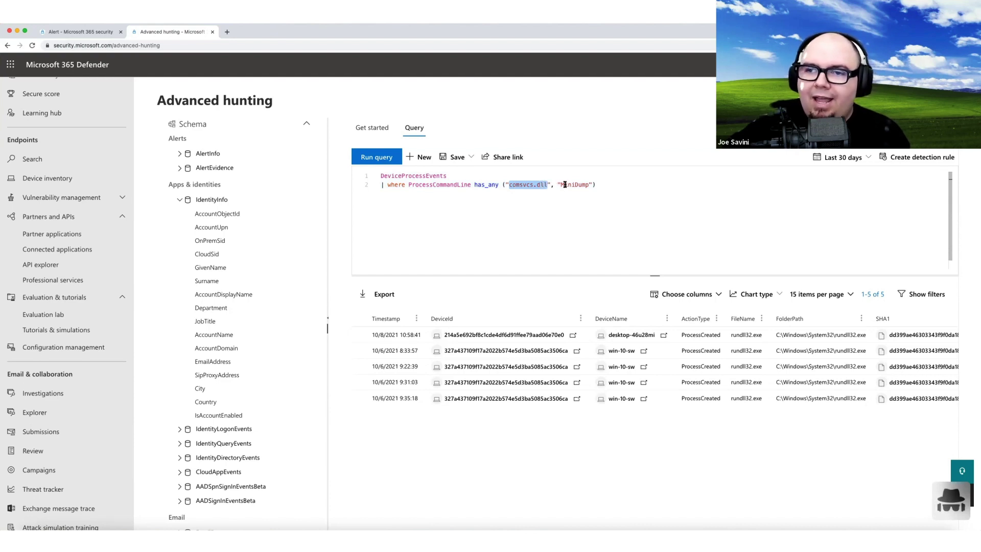
left_click_drag(561, 185, 586, 184)
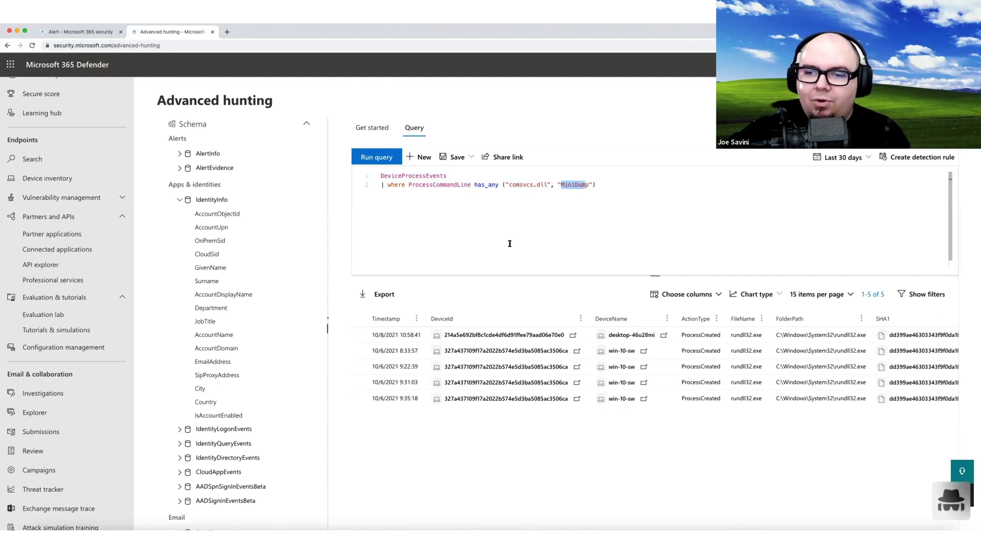
Open the desktop-46u28mi result's device page and view its rundll32.exe comsvcs.dll MiniDump command line
left_click(543, 334)
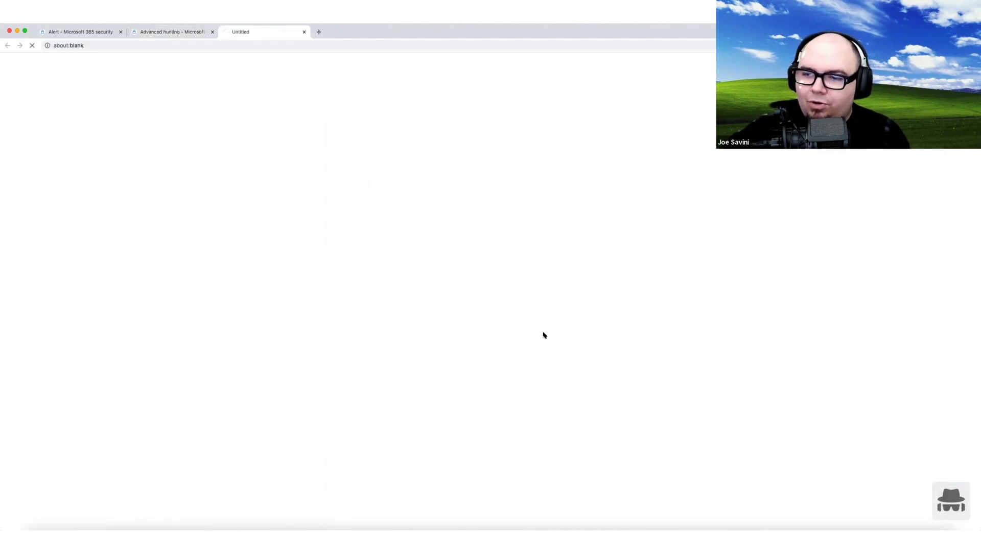
left_click(179, 32)
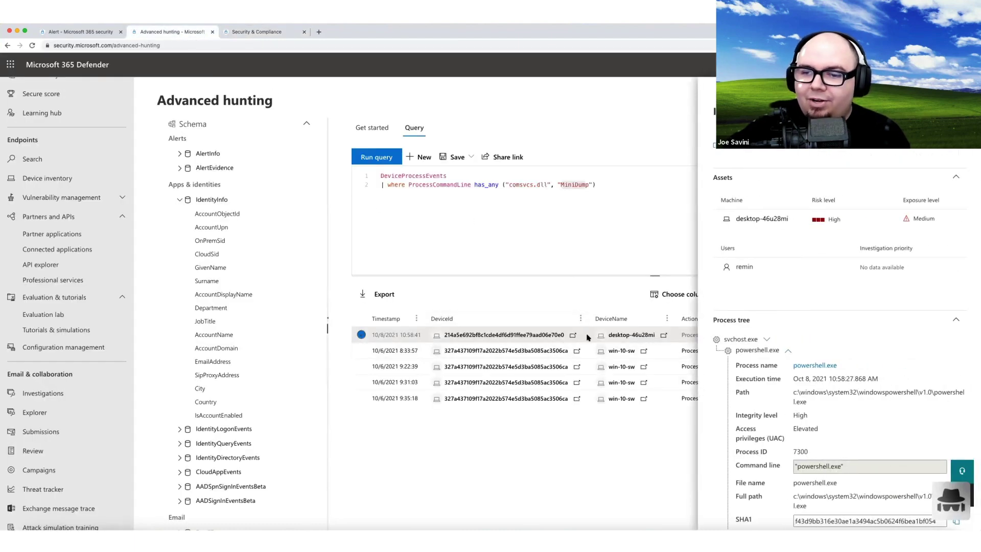
scroll(794, 294, "down", 1)
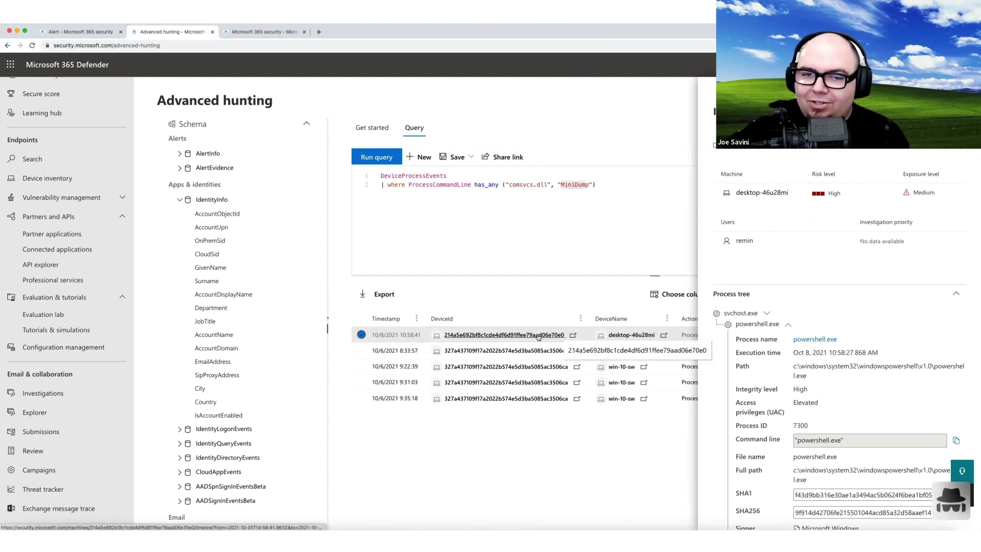
scroll(761, 342, "down", 2)
scroll(761, 341, "down", 8)
scroll(761, 343, "down", 6)
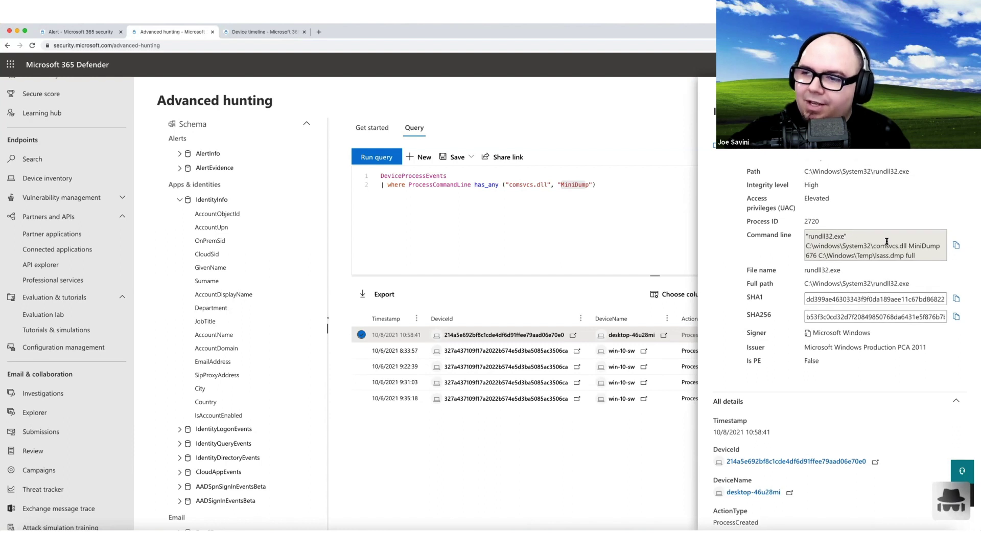
Highlight comsvcs.dll, MiniDump, 676, C:\Windows\Temp\lsass.dmp and full in the command line
left_click_drag(874, 244, 904, 245)
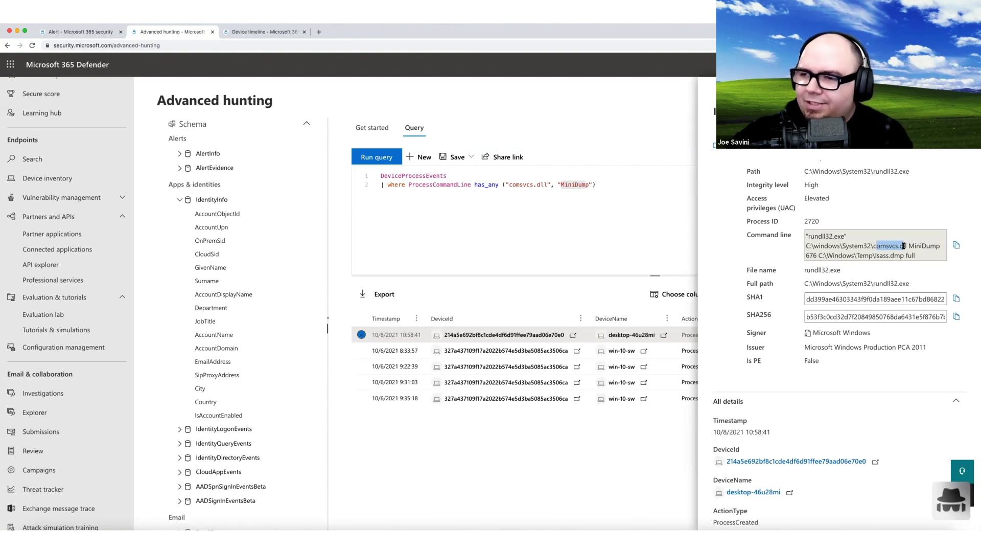
left_click_drag(904, 245, 907, 246)
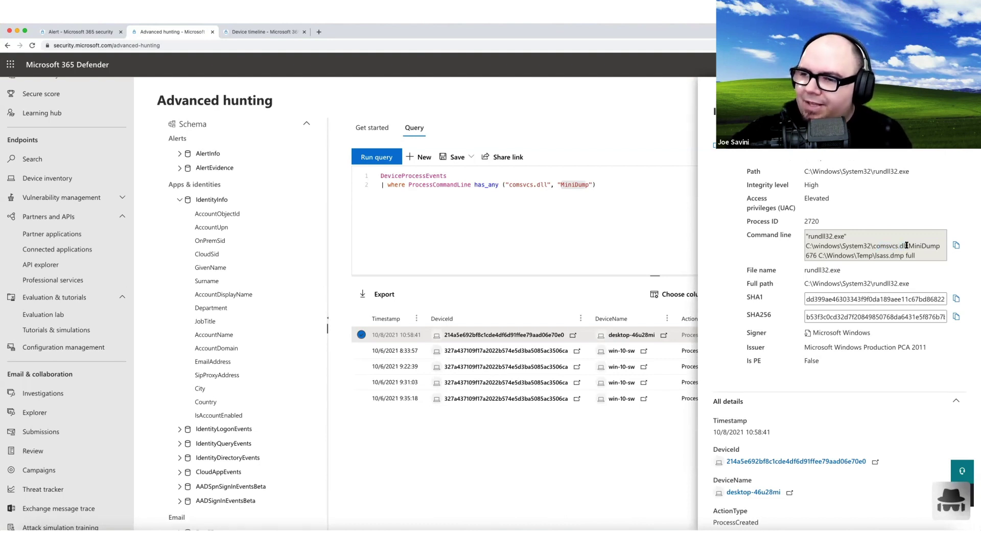
left_click(870, 244, "shift")
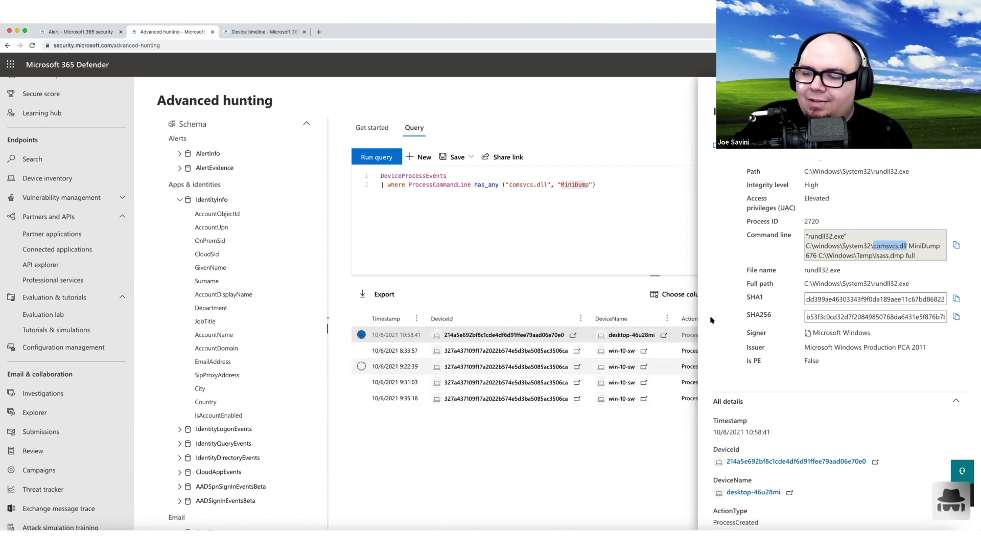
double_click(922, 246)
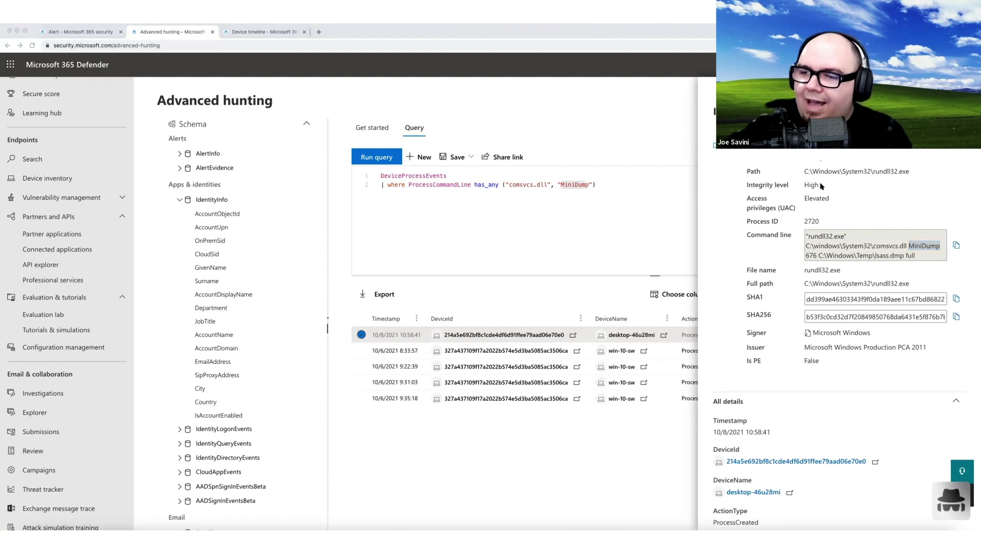
left_click(816, 259)
double_click(811, 255)
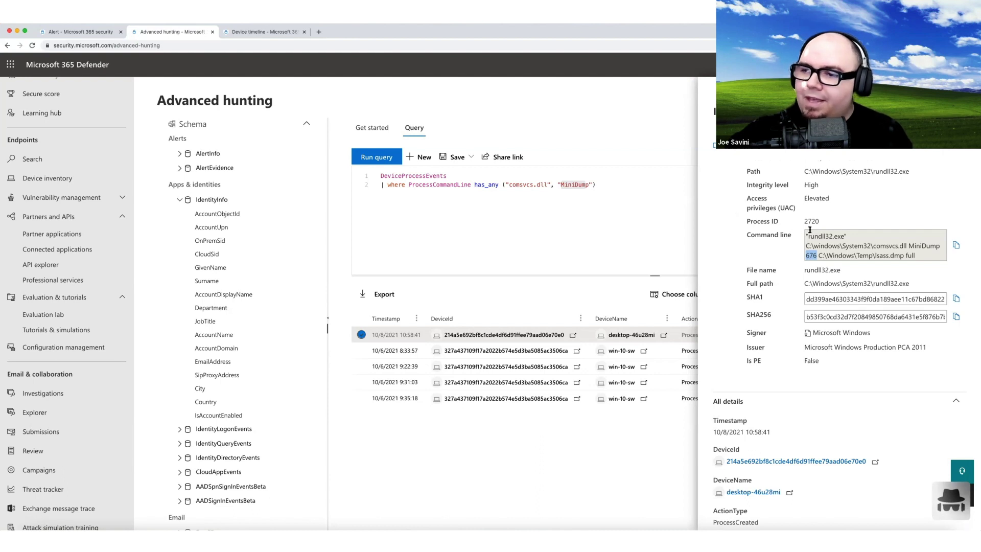
left_click_drag(818, 255, 907, 257)
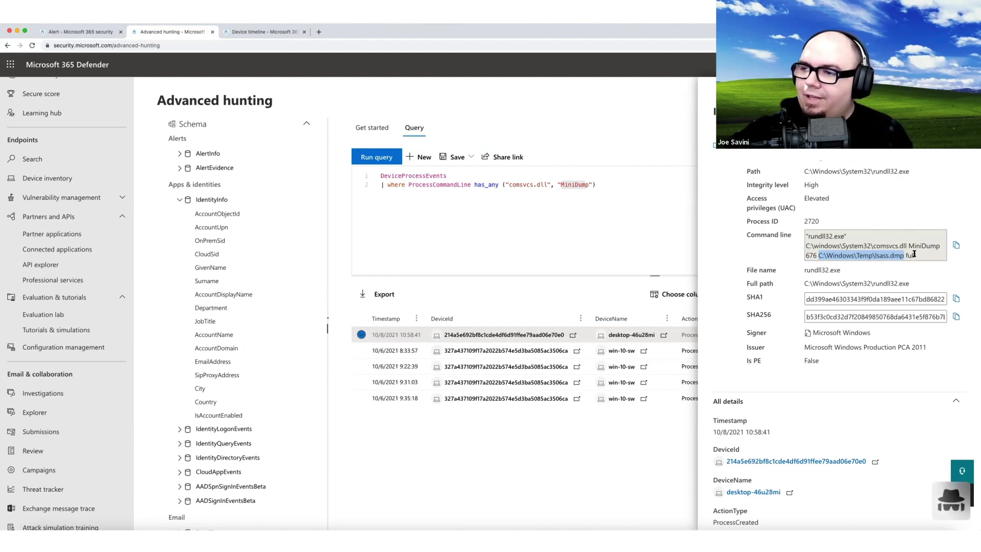
double_click(913, 255)
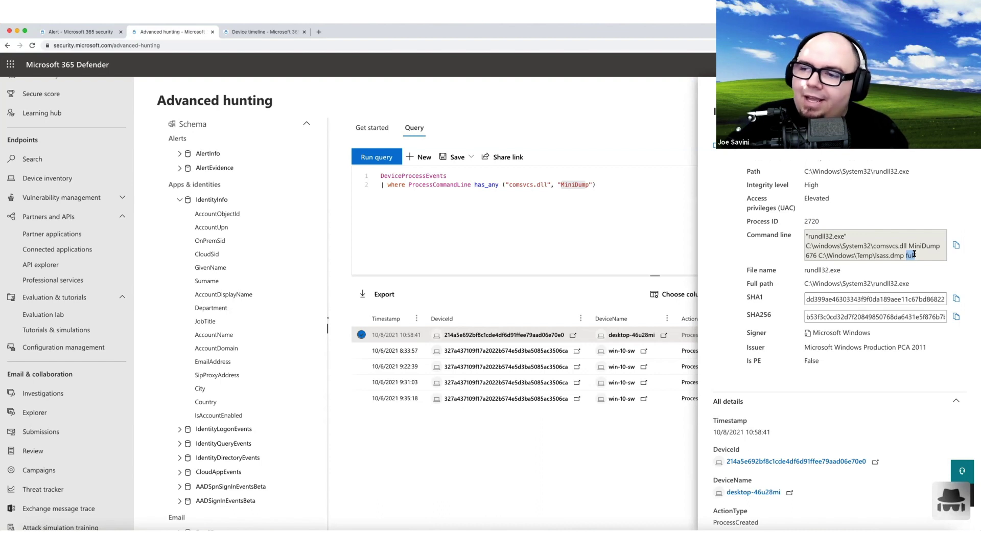
Clear the highlight and close the details panel to return to the five results
left_click(924, 257)
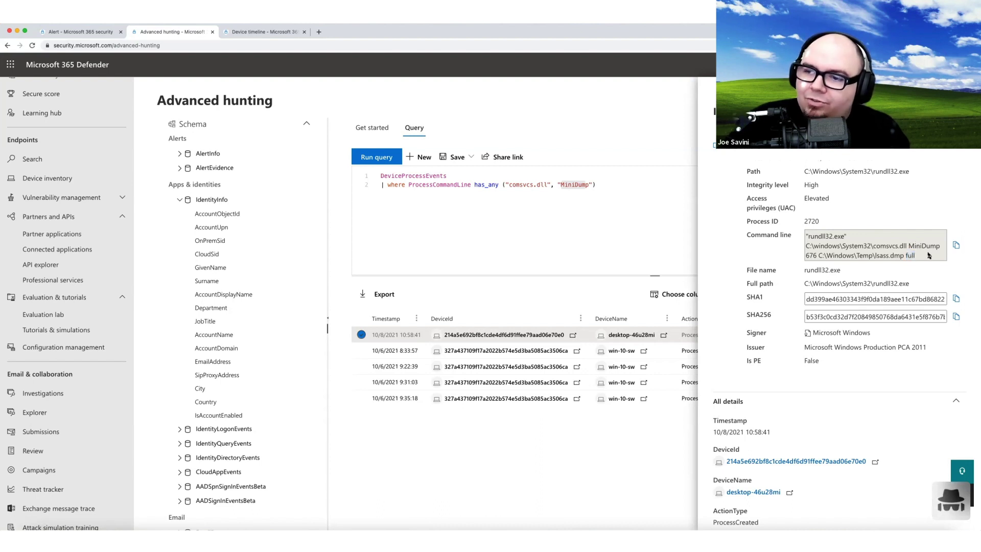
scroll(927, 254, "down", 1)
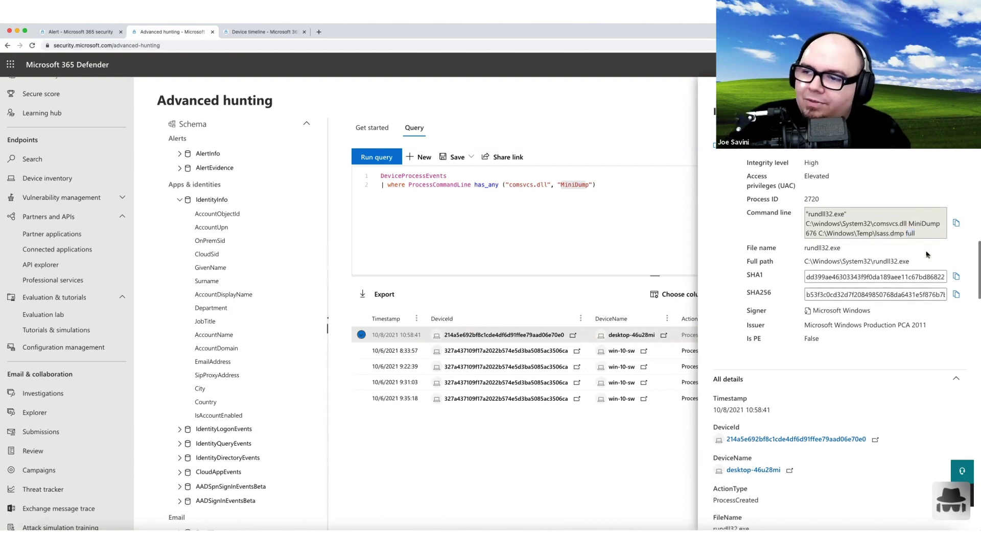
left_click(564, 221)
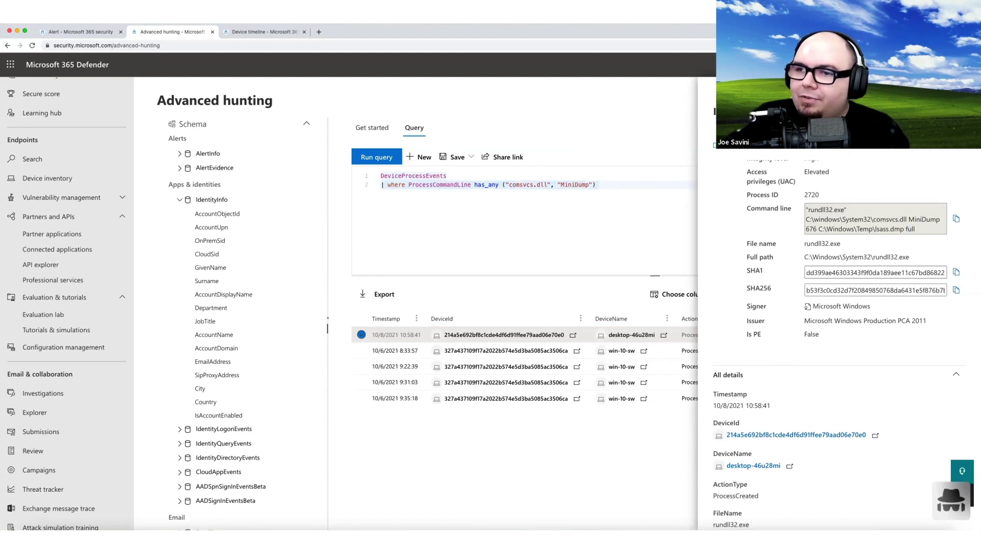
key("Escape")
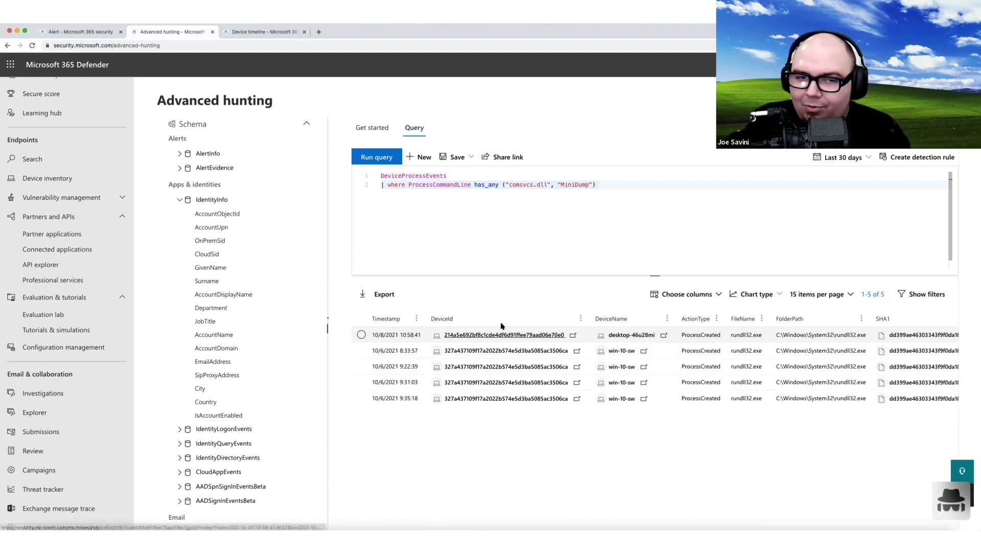
Export the hunting results to .xlsx and reopen the desktop-46u28mi result's details
left_click(395, 294)
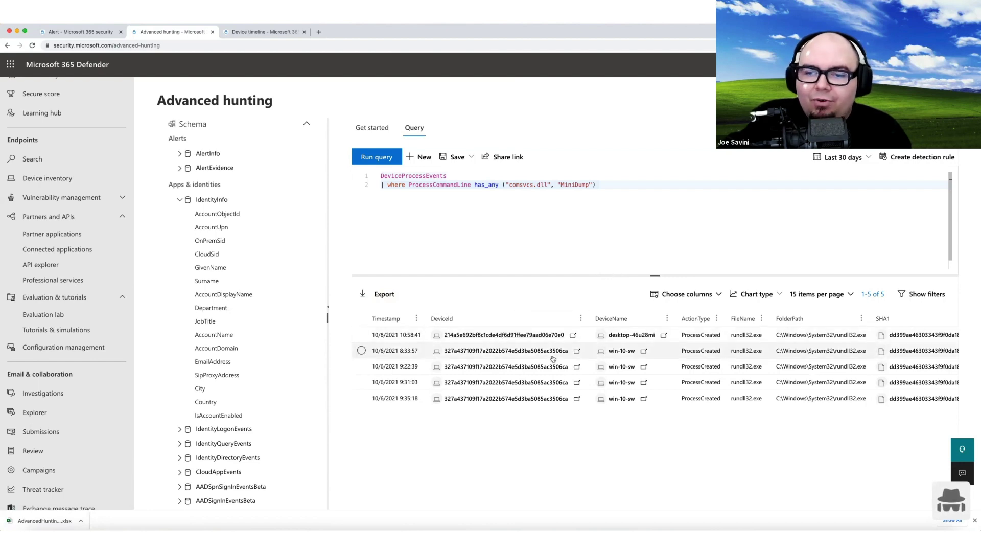
left_click(573, 335)
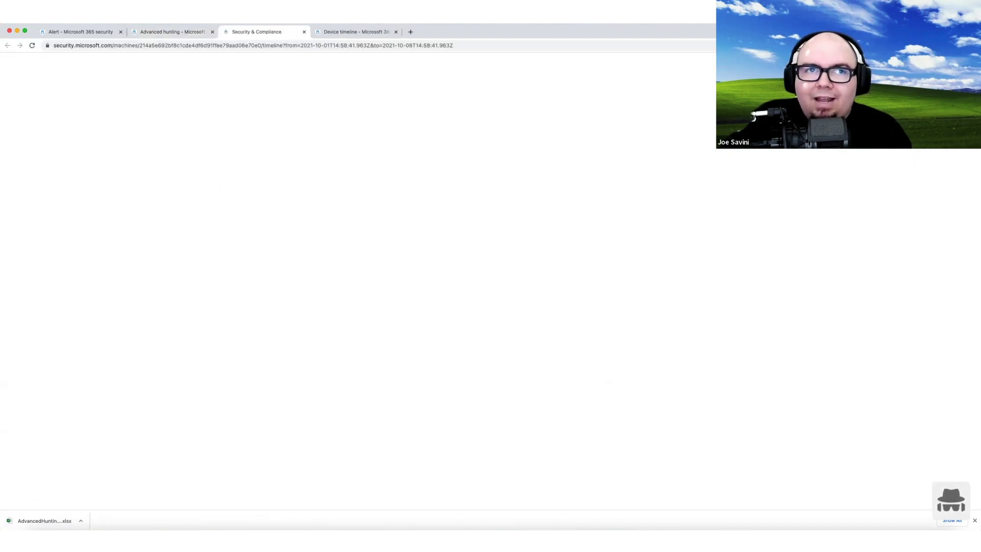
left_click(170, 32)
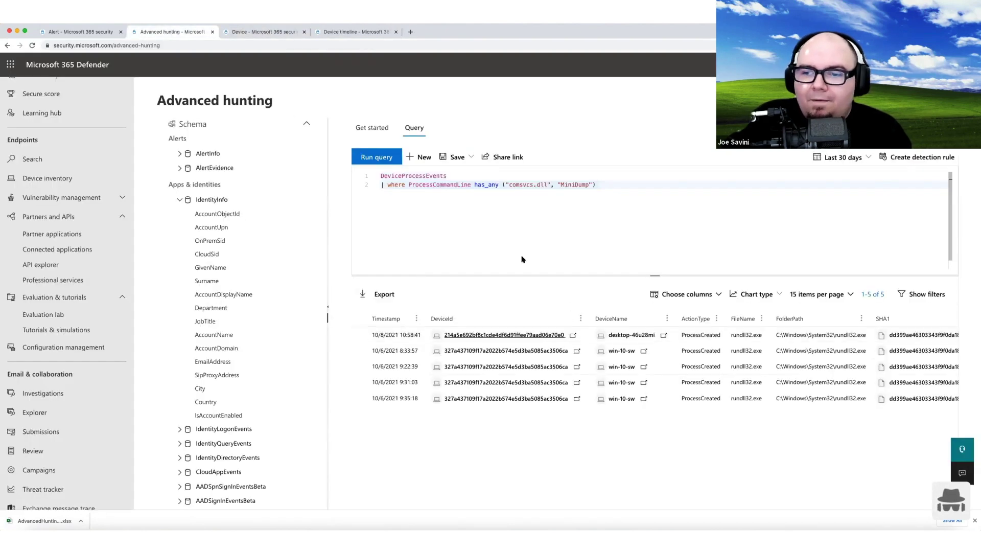
left_click(674, 334)
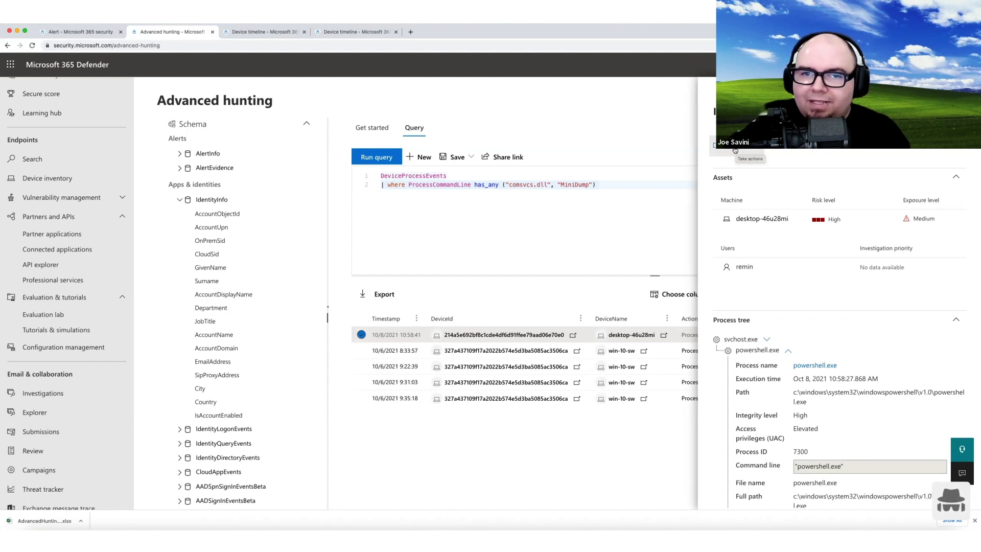
left_click(735, 150)
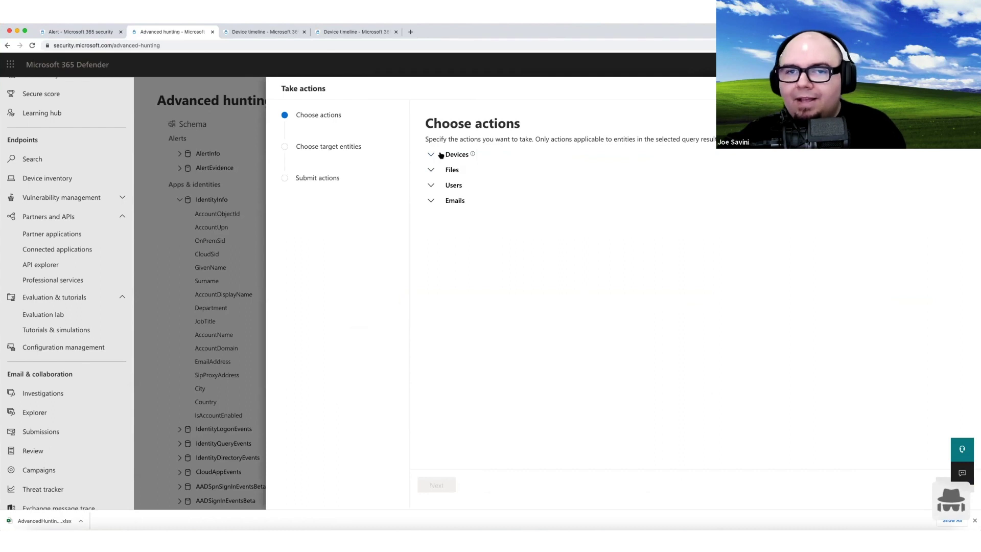
left_click(430, 154)
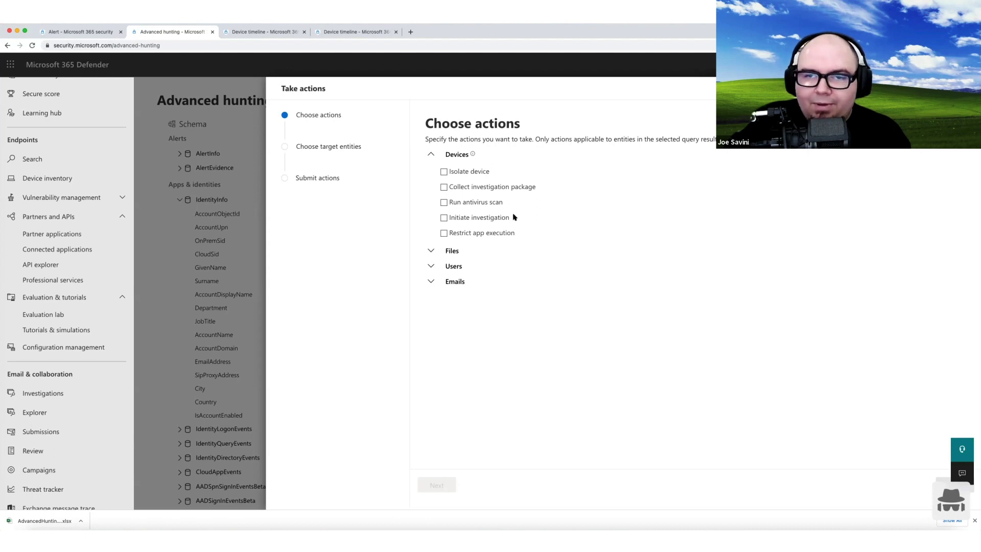
left_click(444, 232)
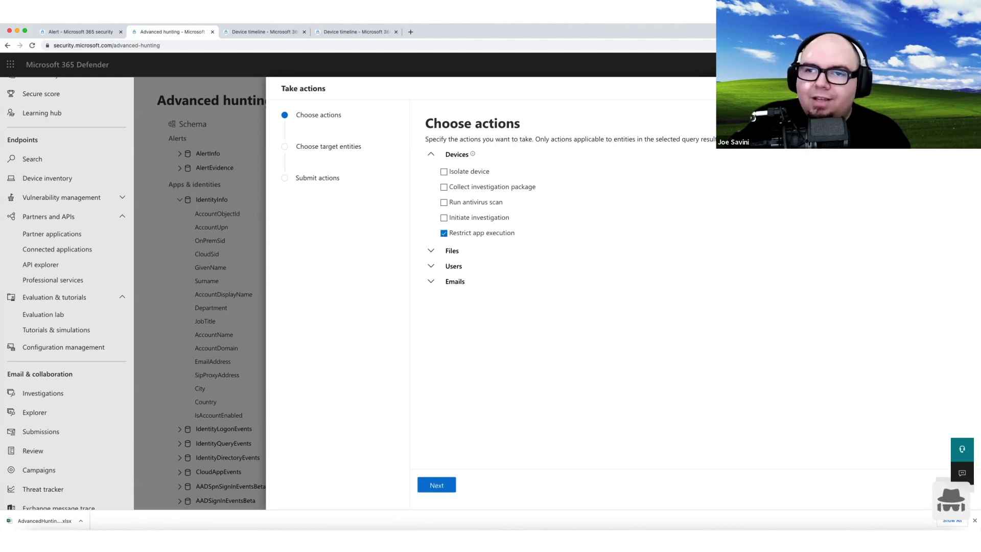
key("Escape")
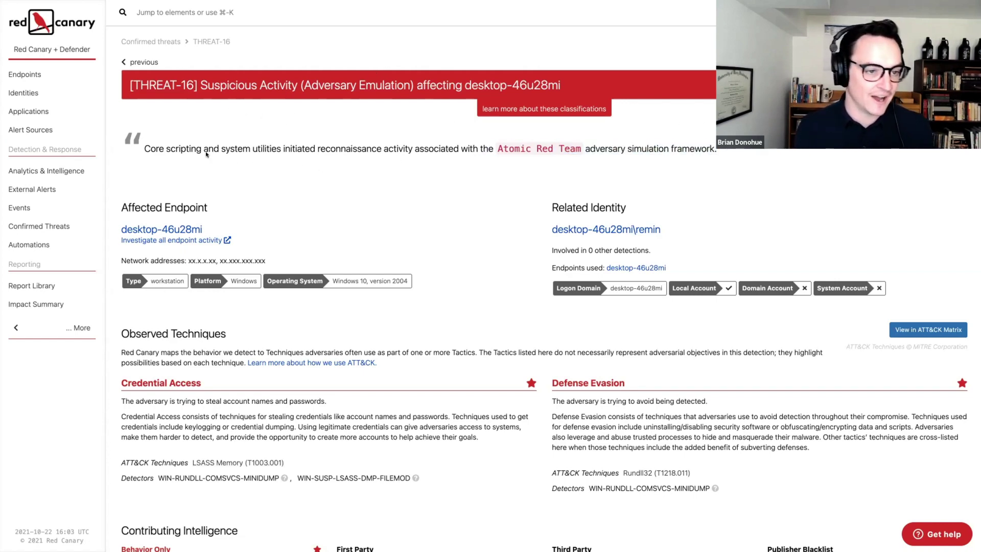
triple_click(189, 147)
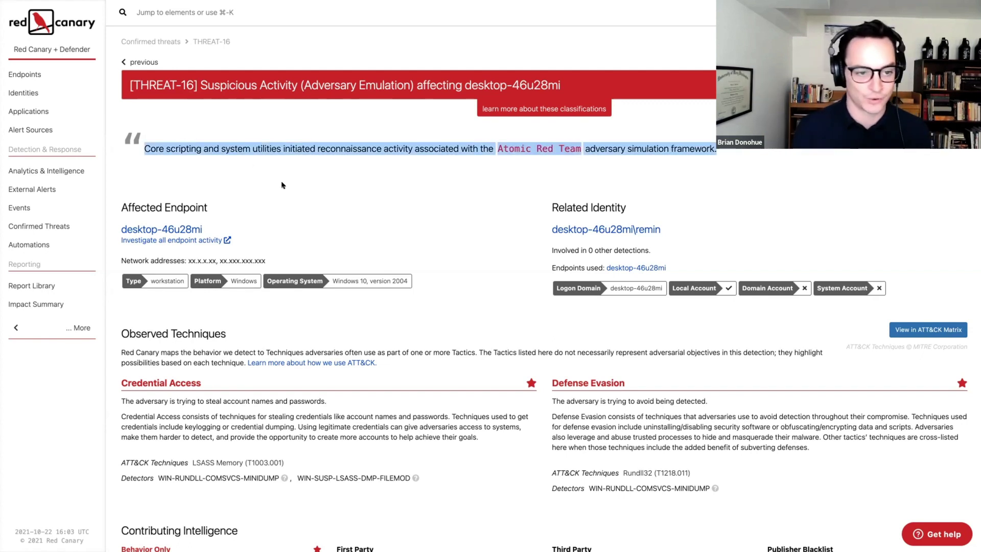
left_click(341, 194)
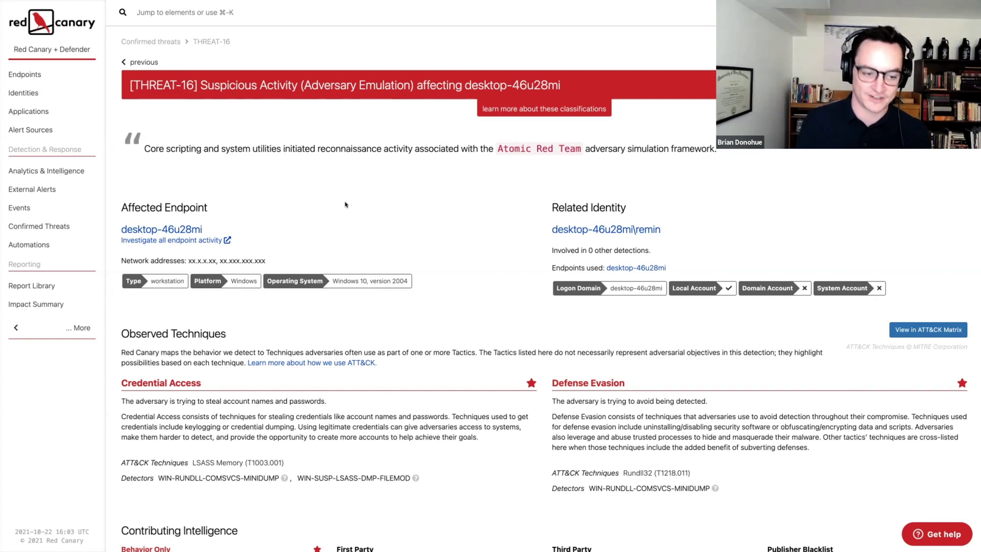
scroll(463, 474, "down", 2)
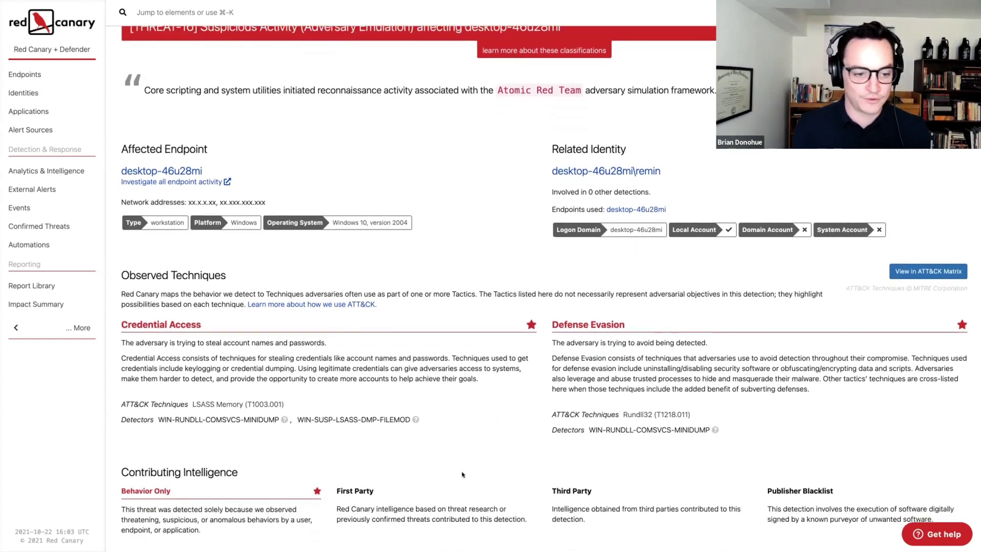
scroll(462, 474, "down", 2)
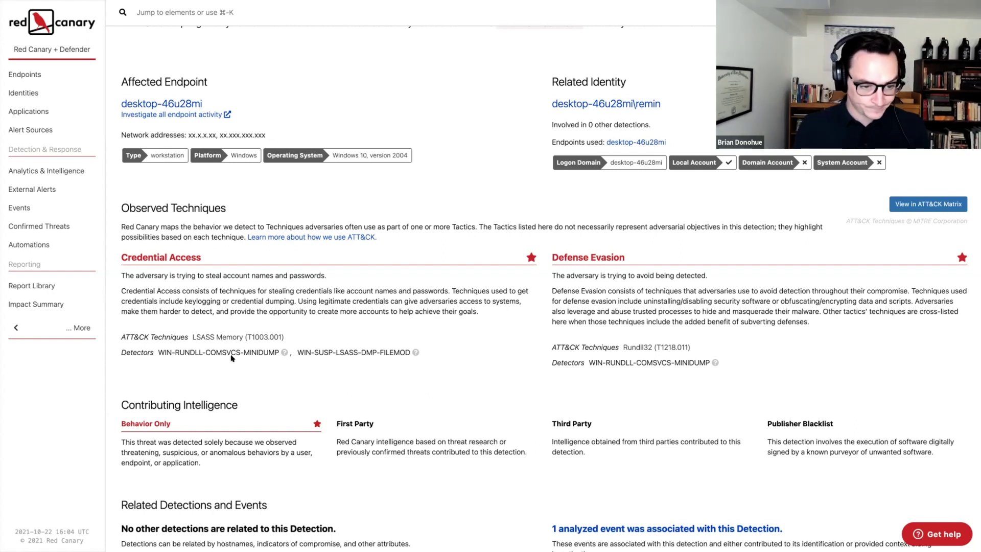
mouse_move(227, 353)
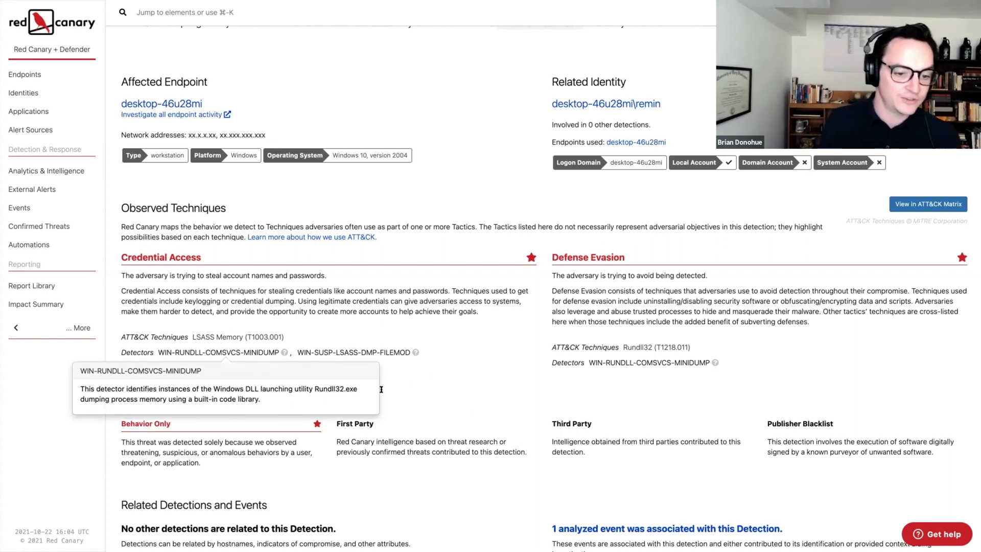
left_click(431, 401)
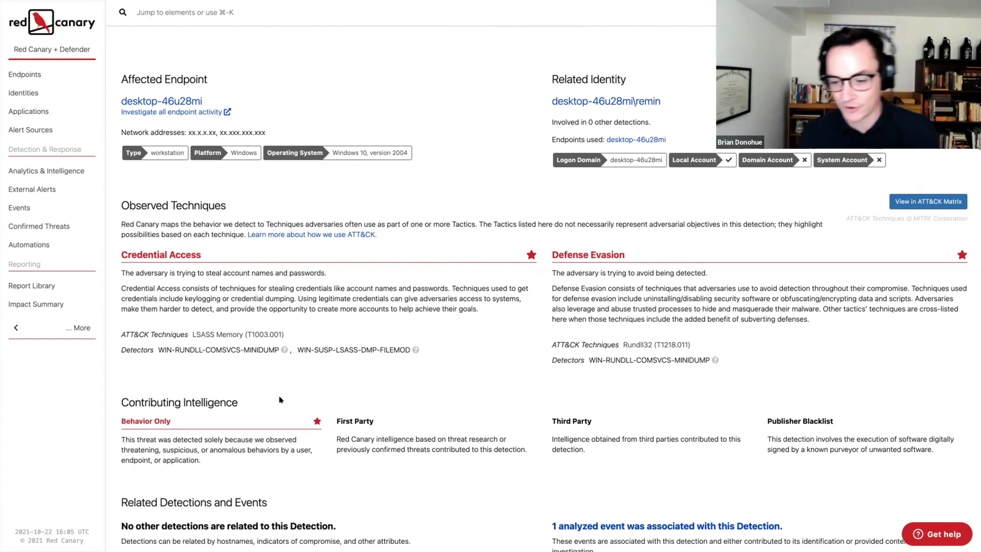
Scroll to THREAT-16's Detection timeline and mark the Windows PowerShell file description
scroll(279, 400, "down", 1)
scroll(280, 400, "down", 1)
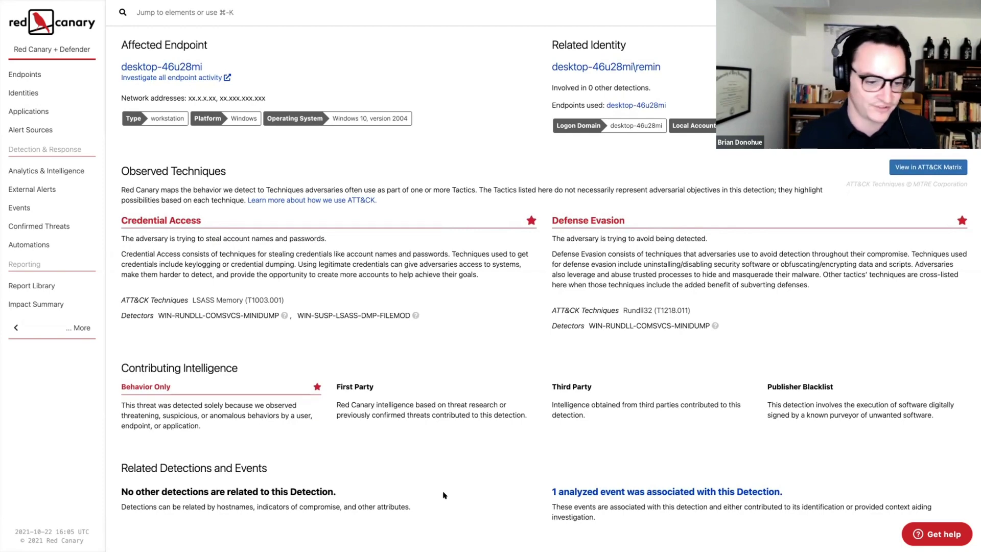
scroll(444, 495, "down", 5)
scroll(444, 495, "down", 3)
scroll(101, 470, "down", 3)
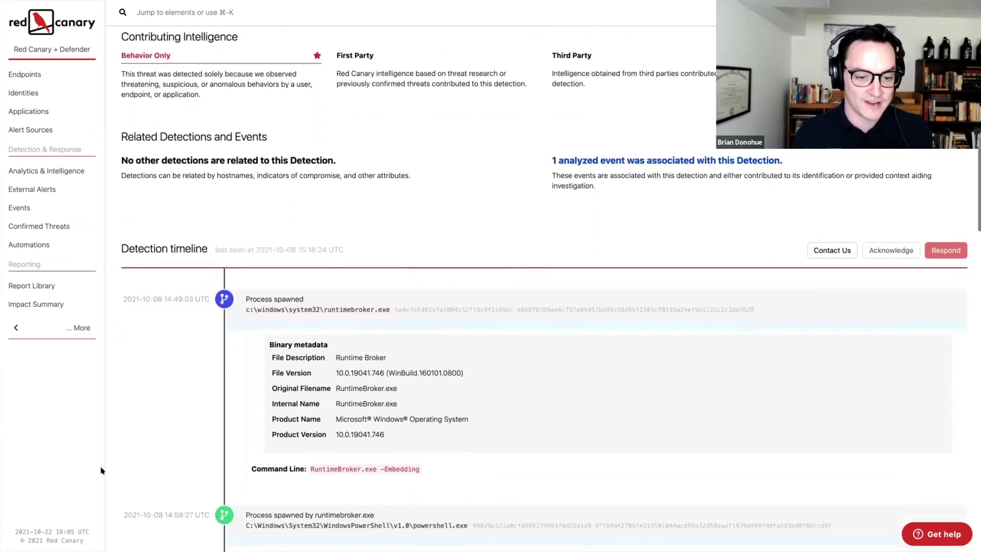
scroll(117, 397, "down", 2)
left_click_drag(422, 392, 333, 395)
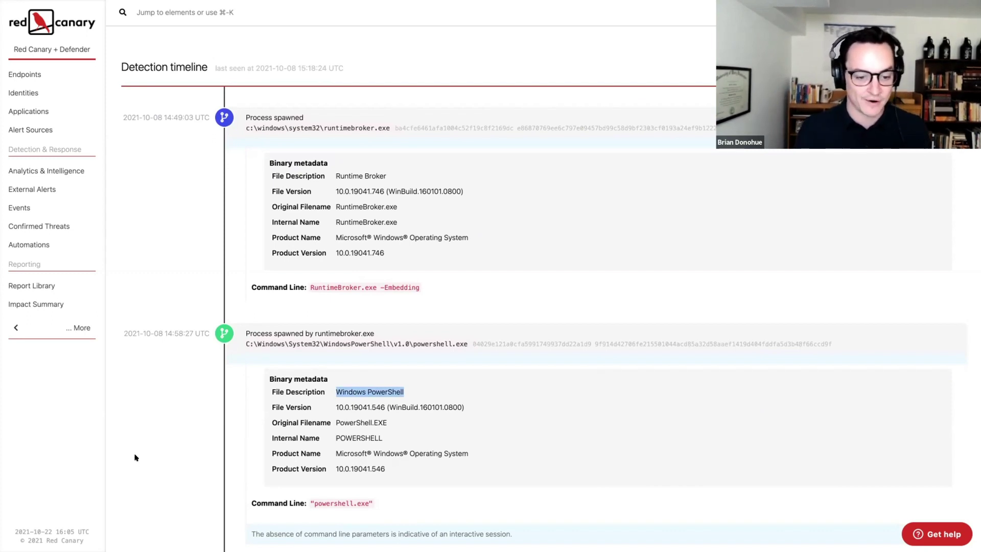
scroll(192, 433, "down", 2)
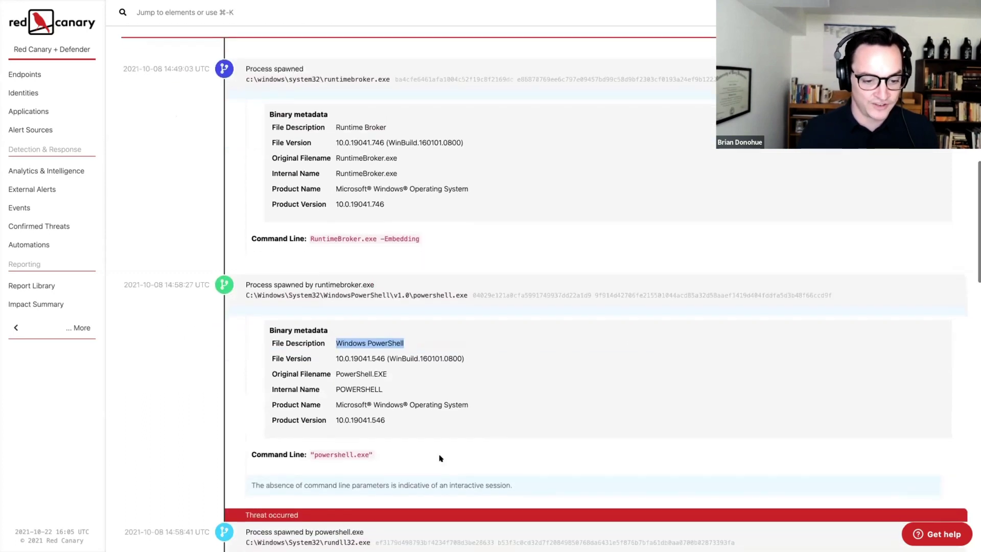
left_click(407, 455)
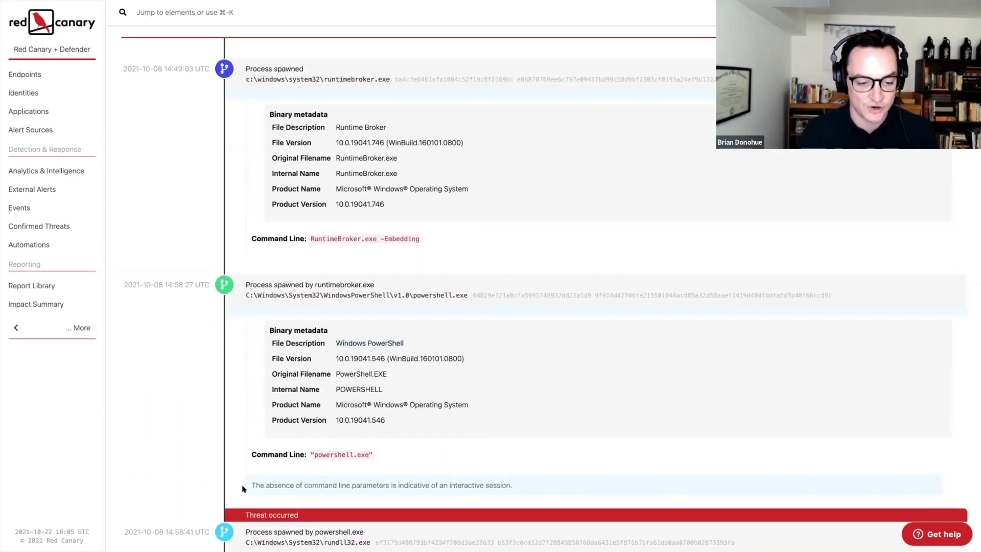
Mark the interactive-session note and continue down to the rundll32 comsvcs.dll MiniDump command line
left_click_drag(247, 487, 534, 484)
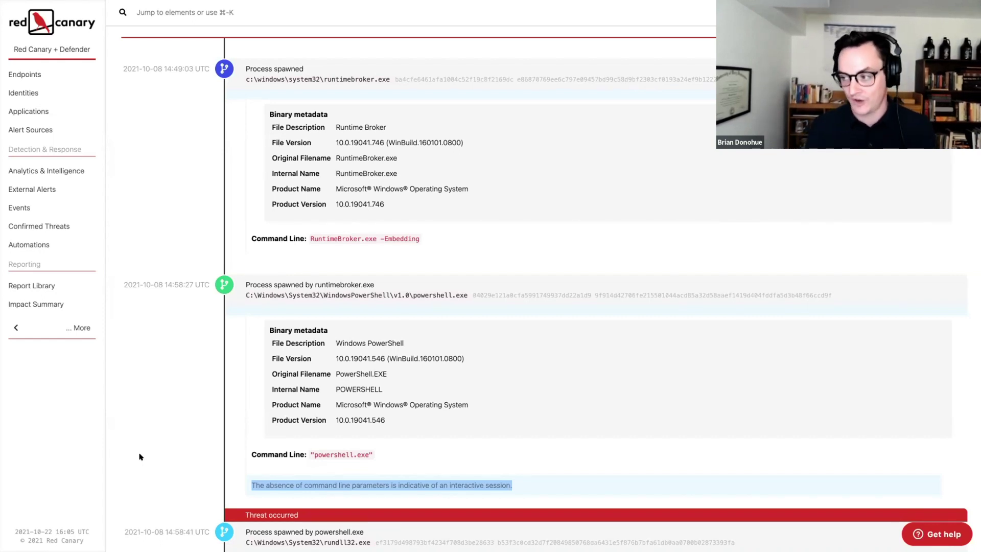
scroll(160, 358, "down", 3)
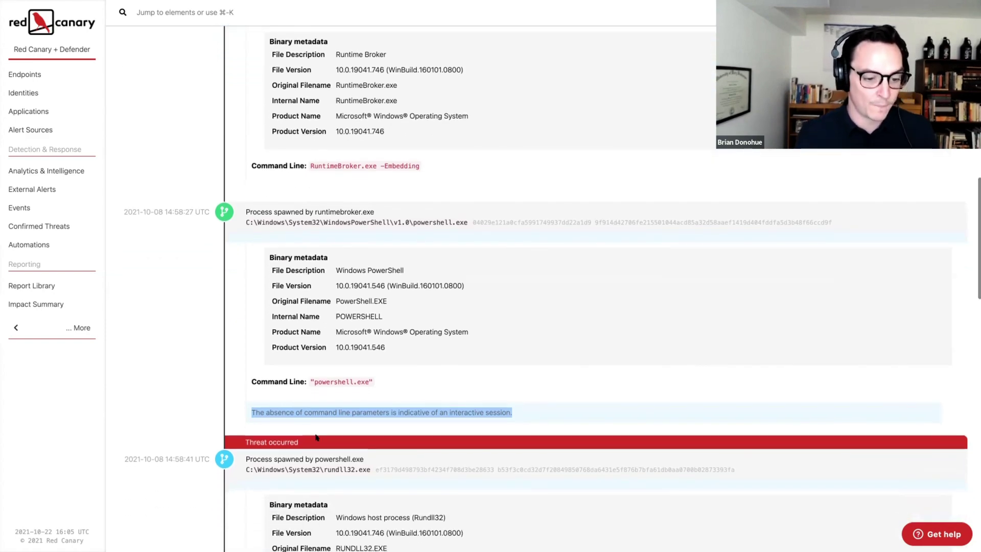
scroll(152, 443, "down", 1)
scroll(154, 460, "down", 5)
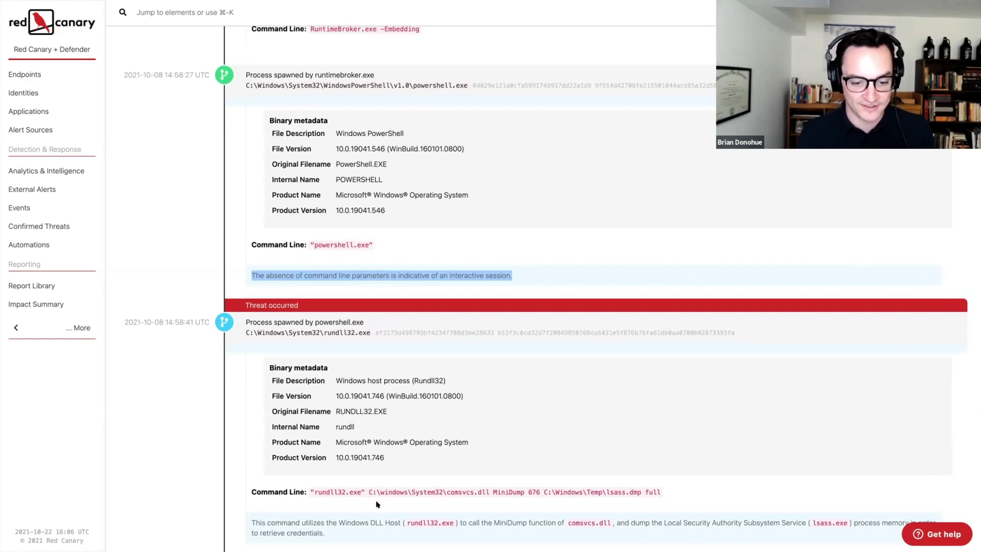
Highlight the comsvcs.dll, MiniDump and lsass.dmp parts of the command and the RUNDLL32.EXE original filename
left_click_drag(443, 491, 524, 489)
triple_click(510, 489)
left_click(550, 490)
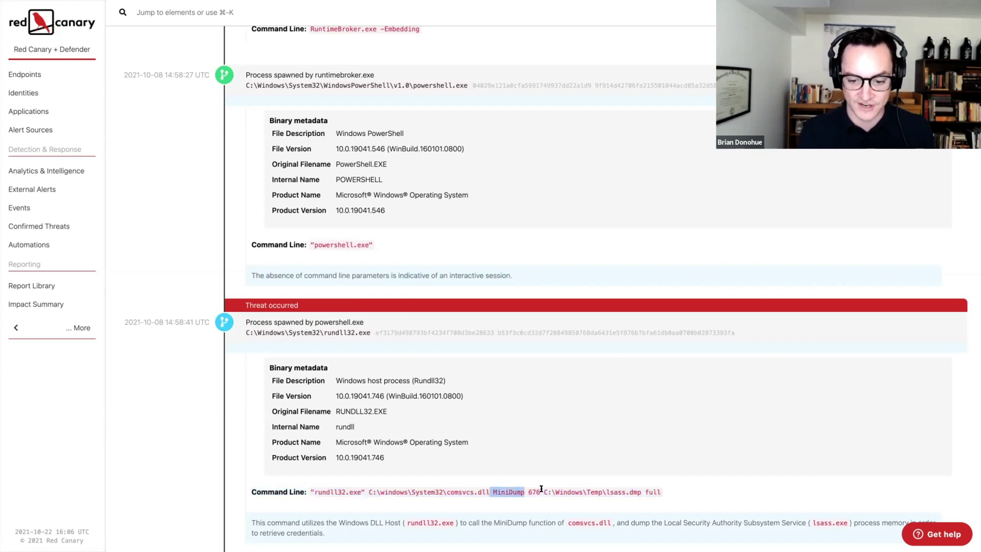
left_click(543, 489)
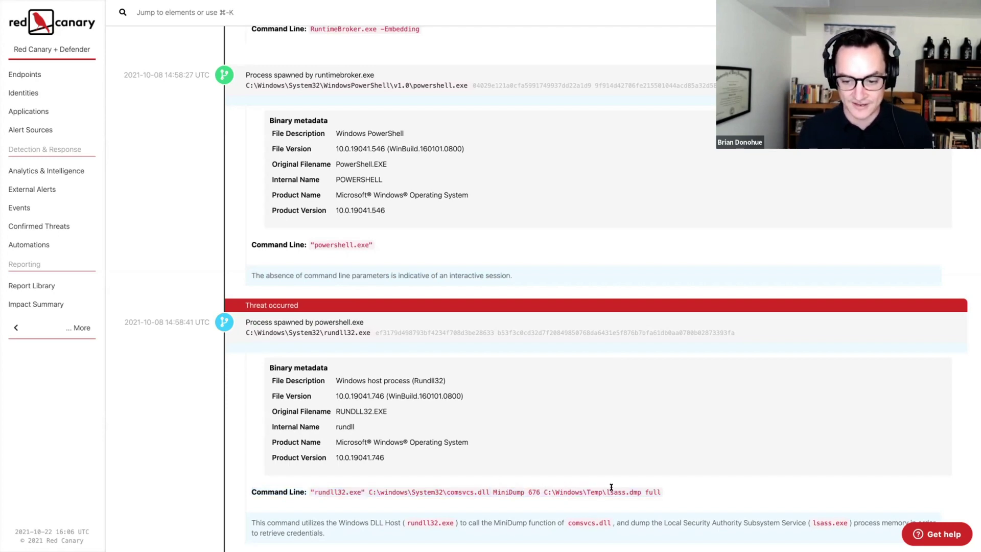
left_click_drag(641, 489, 543, 492)
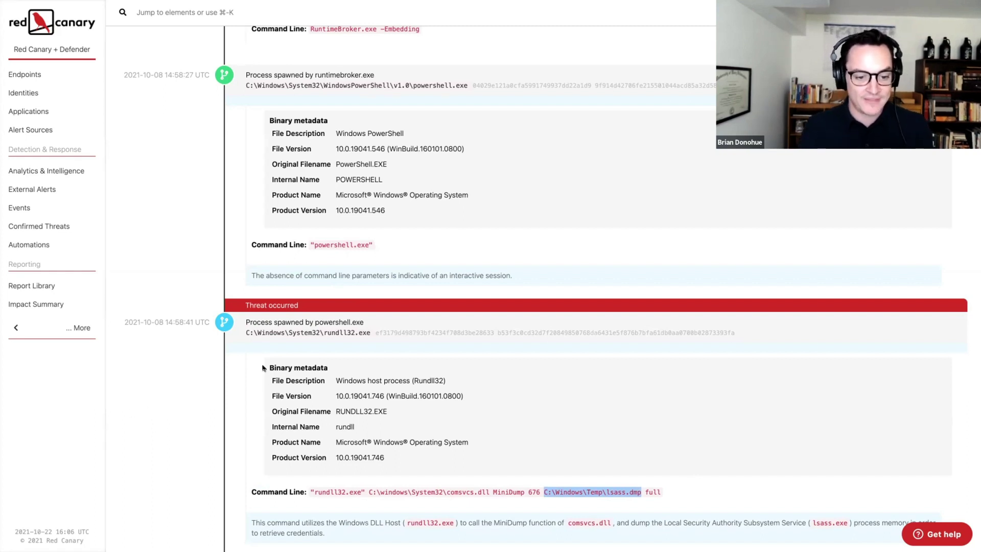
left_click_drag(336, 405, 412, 407)
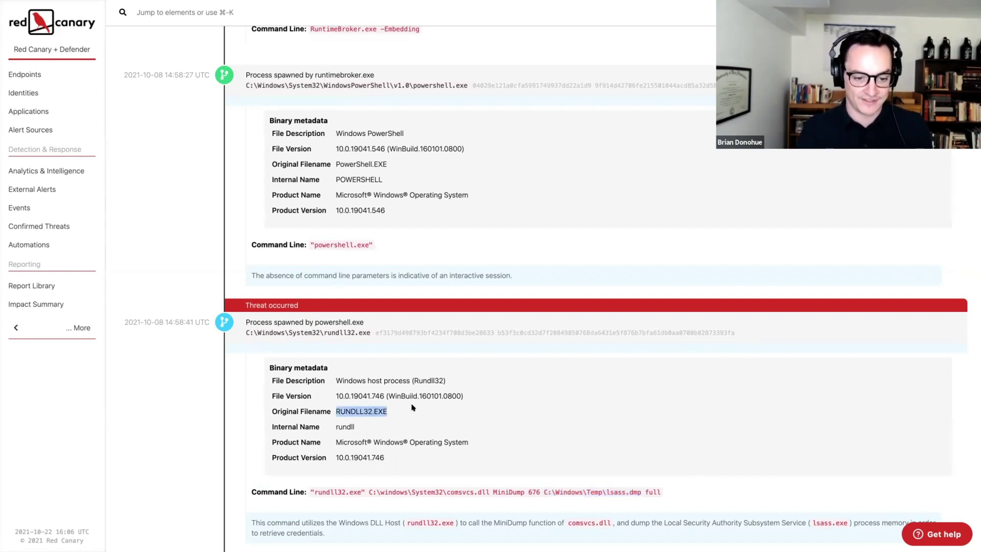
Scan the remaining timeline events, then return to the summary showing desktop-46u28mi
scroll(175, 454, "down", 3)
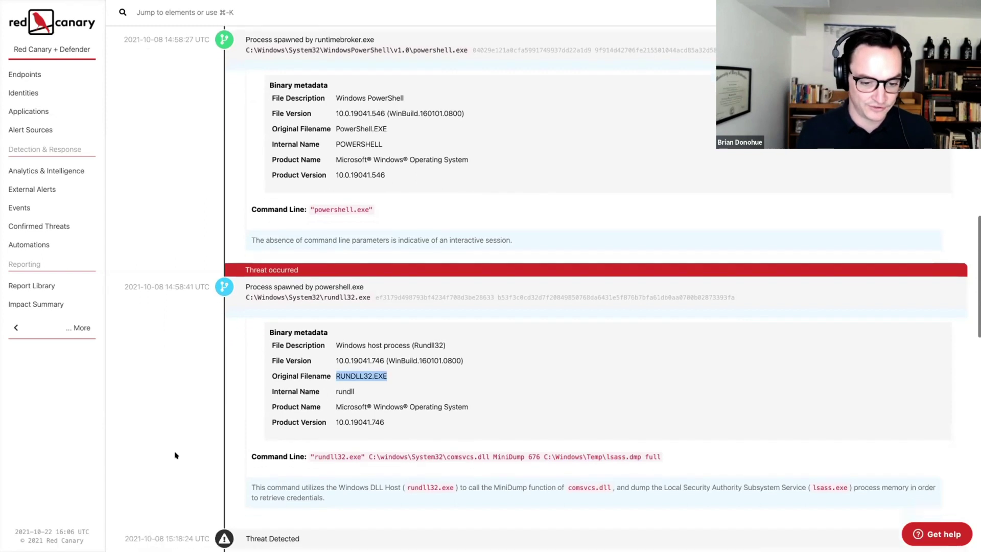
scroll(181, 414, "down", 2)
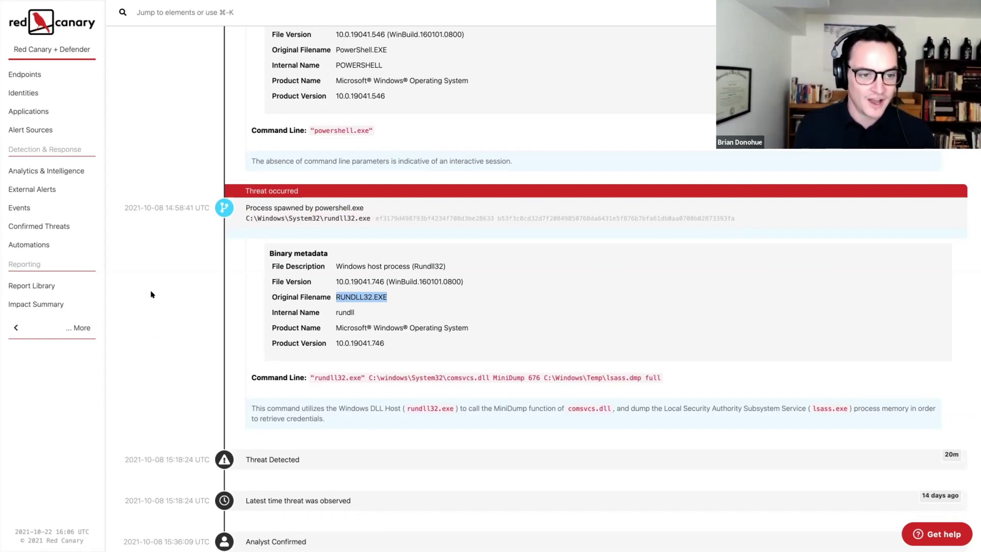
scroll(151, 294, "up", 10)
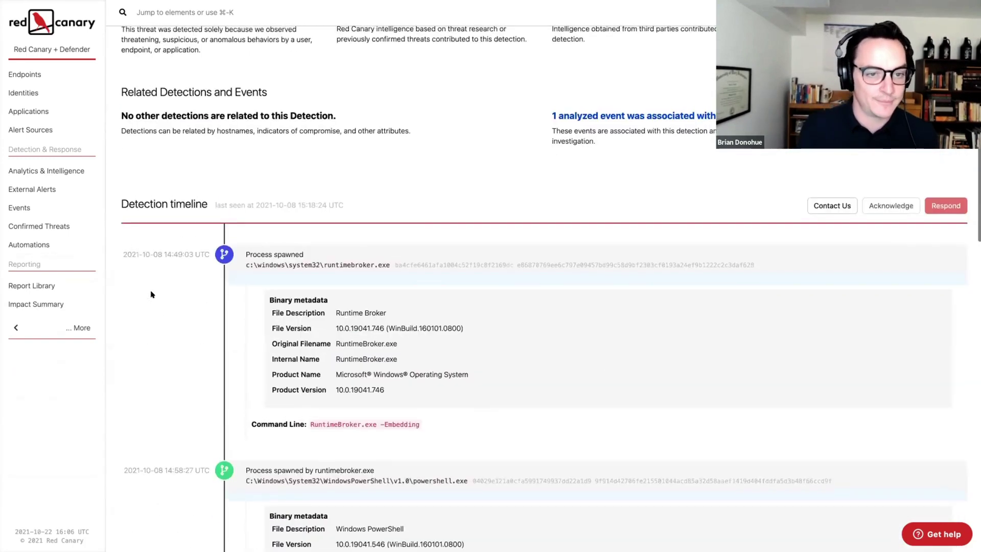
scroll(389, 274, "up", 2)
scroll(452, 249, "up", 7)
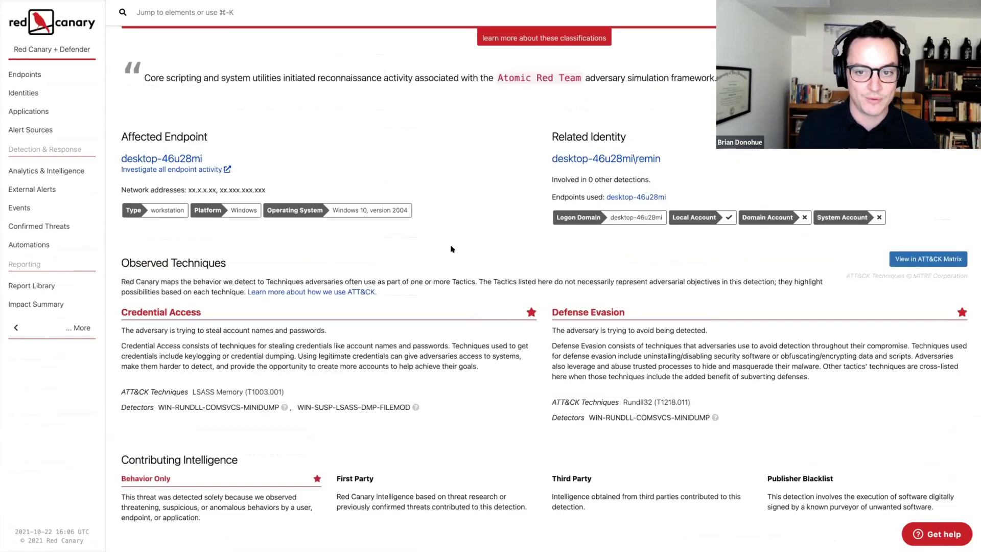
scroll(452, 248, "up", 2)
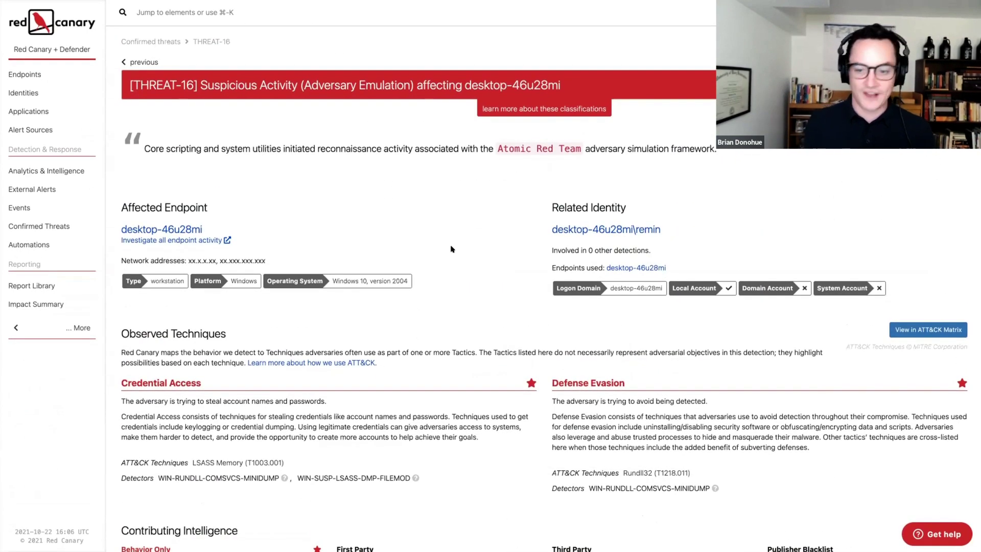